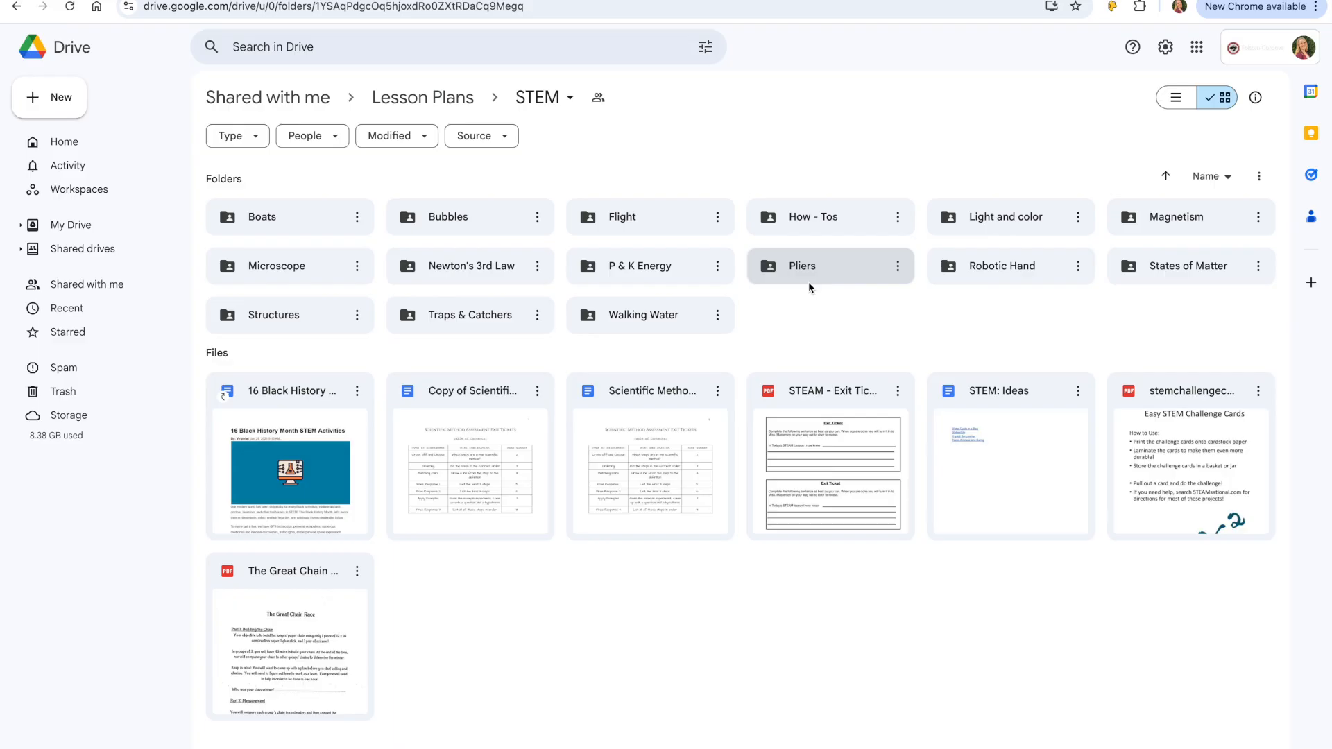
- Browse Drive into the P & K Energy folder and open its Candy Catapults folder
double_click(684, 277)
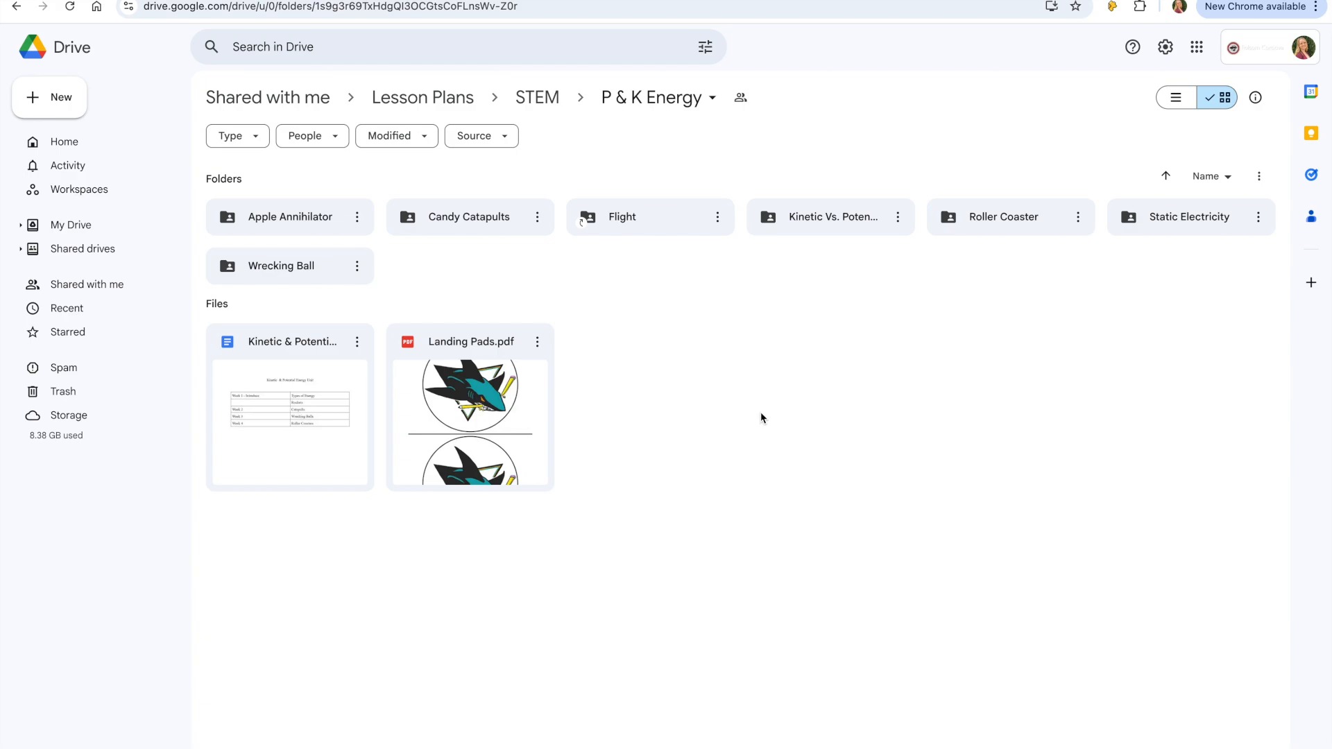
left_click(498, 235)
double_click(497, 236)
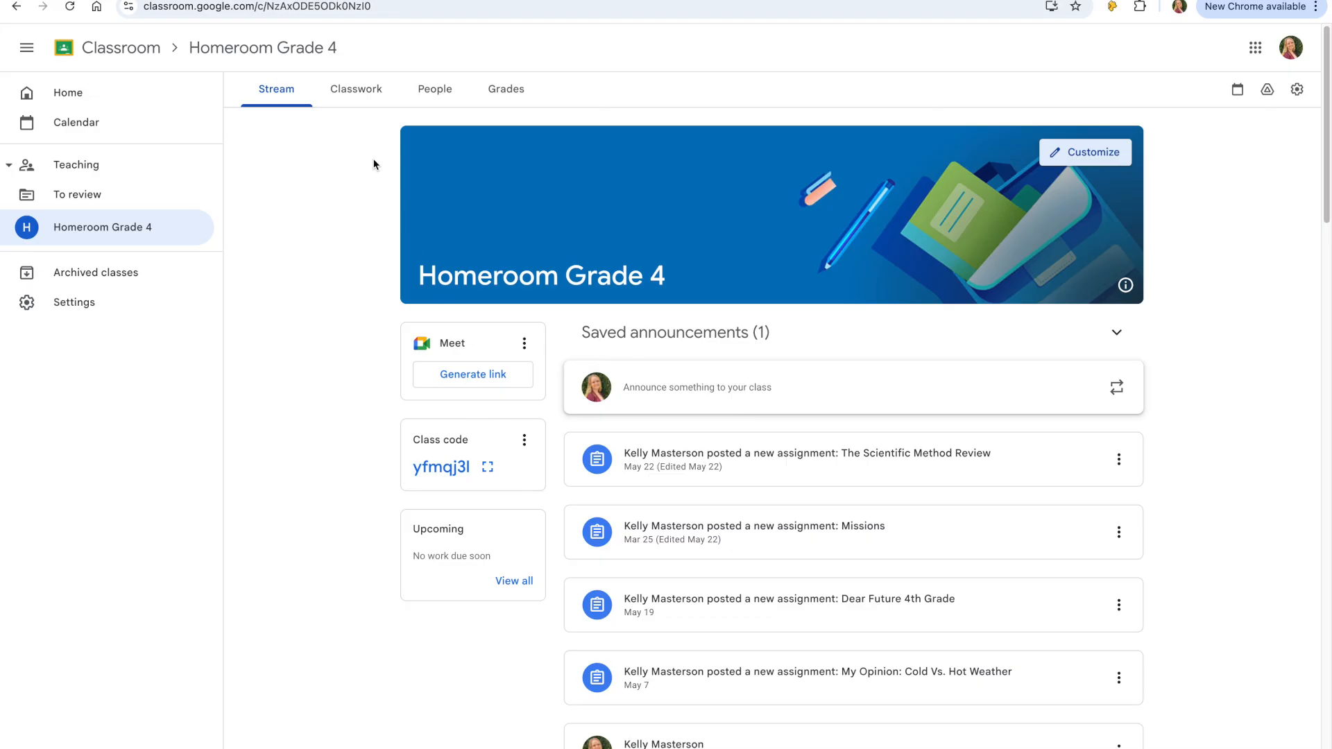
- Create a new assignment in the class's Classwork titled "Candy Catapults"
left_click(362, 105)
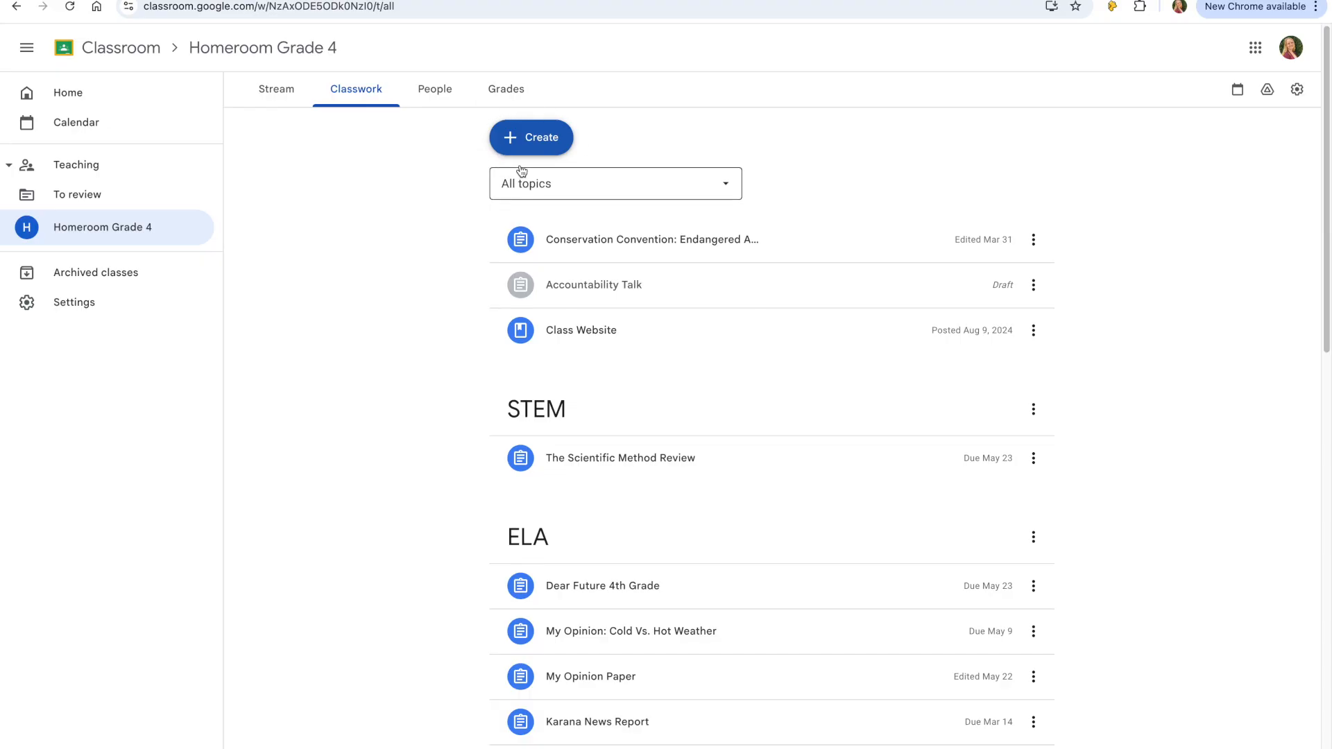
left_click(540, 151)
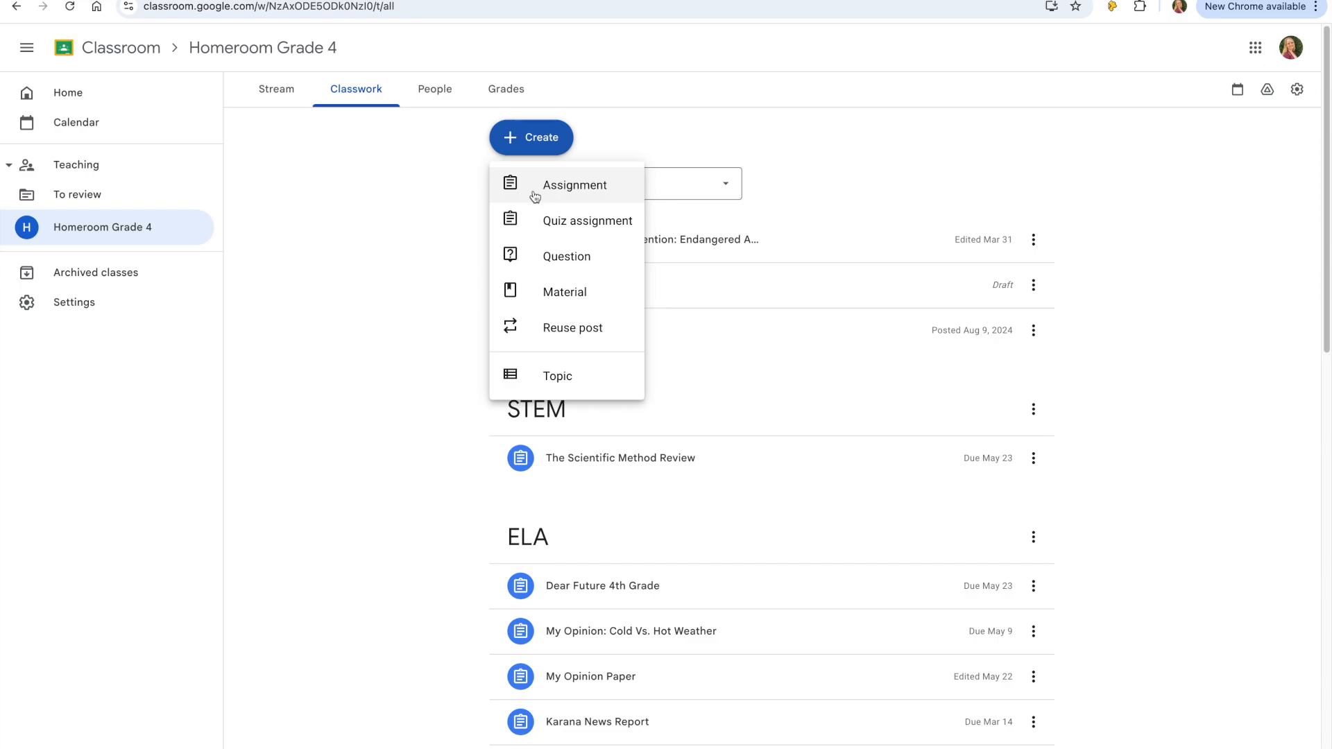
left_click(535, 197)
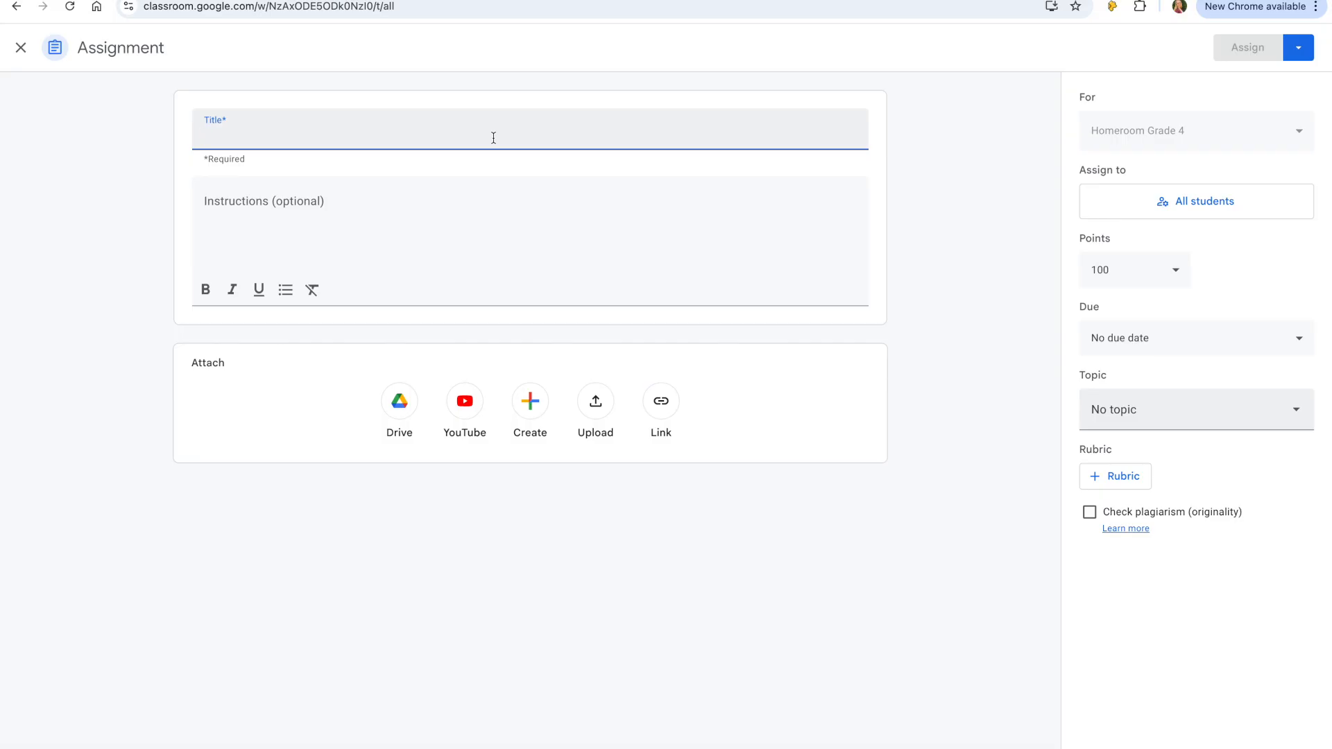
type("C")
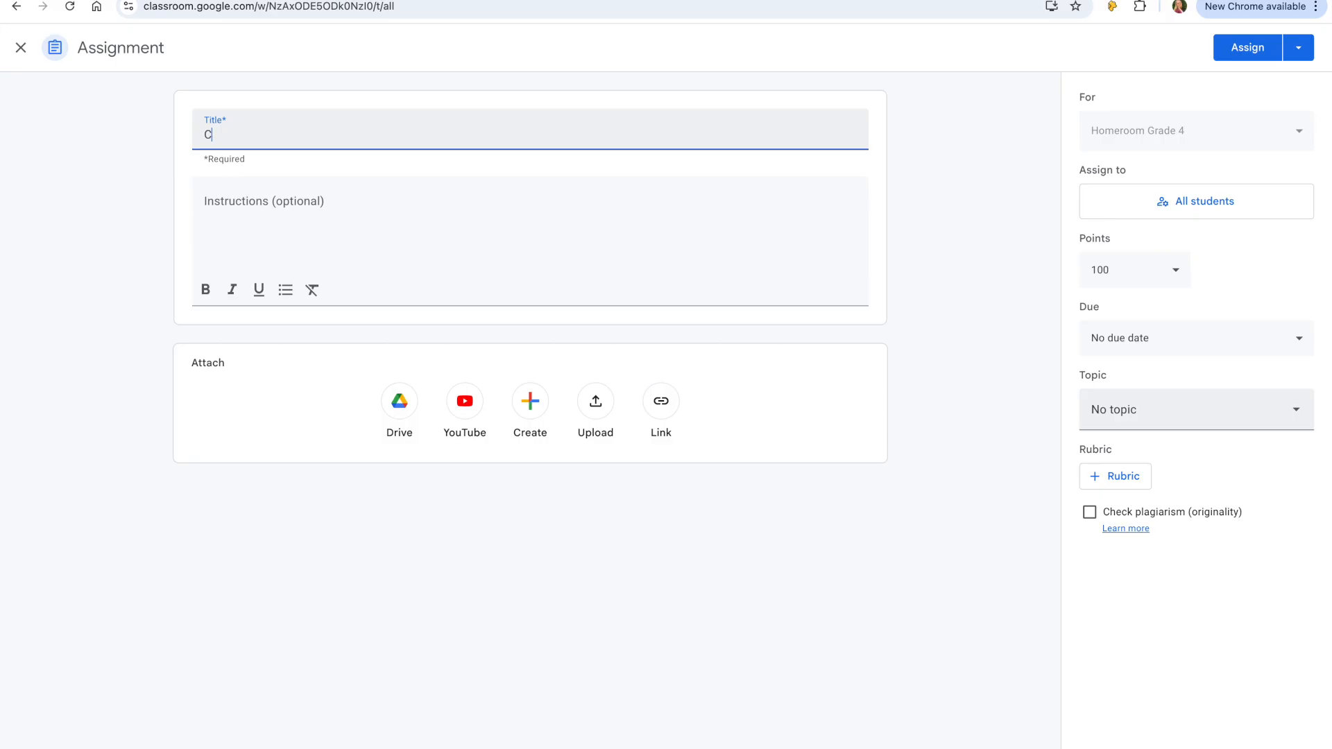
type("andy Catapults")
- Paste the seven-step catapult lab instructions into the assignment's instructions field
left_click(462, 202)
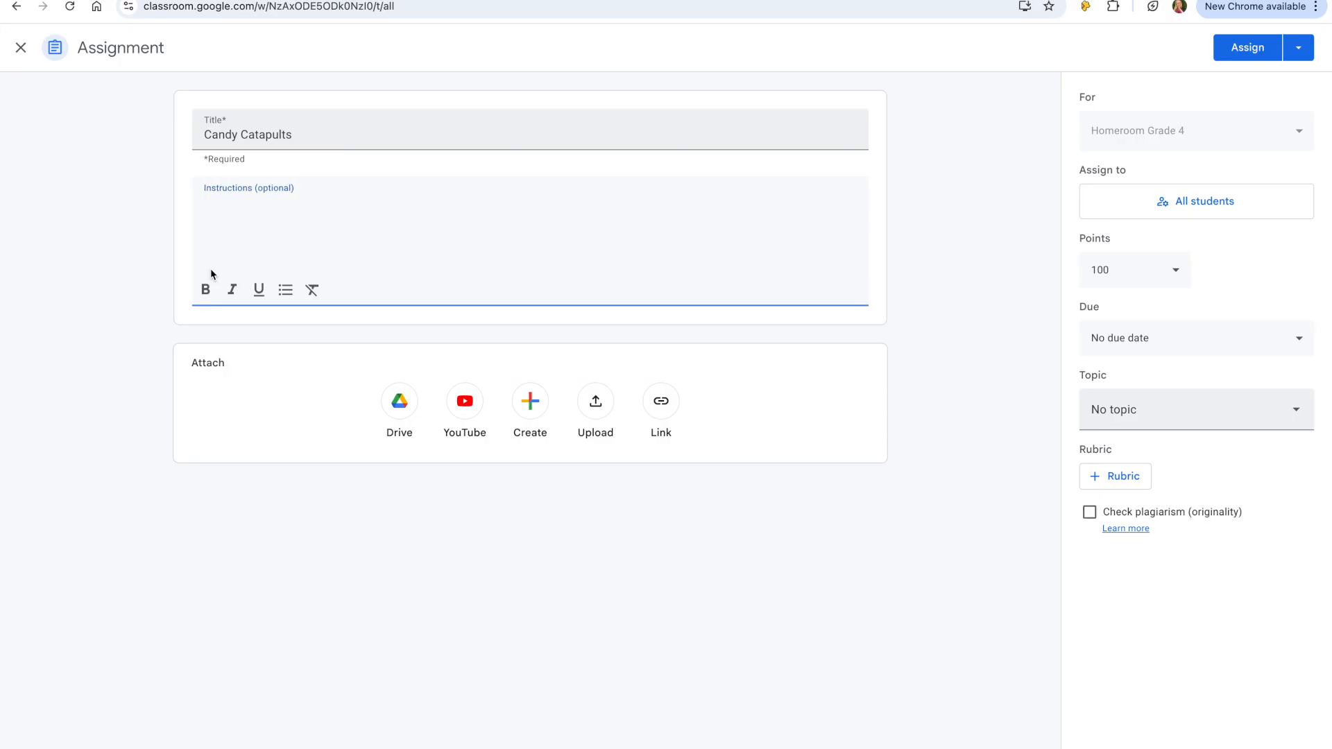
left_click(226, 206)
type("1. Find your partner / group and create a blueprint for your catapult 2. Check in with your teacher for your materials 3. Build your catapult using the accountable talk cards to help you work out possible challenges with your group. 4. Once you have built your catapults, go to the \"launching zone\" to test your project. 5. Record your observations on your lab as you see them NOT AFTER 6. After completing your three trials, clean up your space by putting extra materials in the bin, trash in the trash cans, and placing your catapult on the back counter. 7. Head back to your desk and work on your reflection questions while you wait for next steps.")
left_click(679, 309)
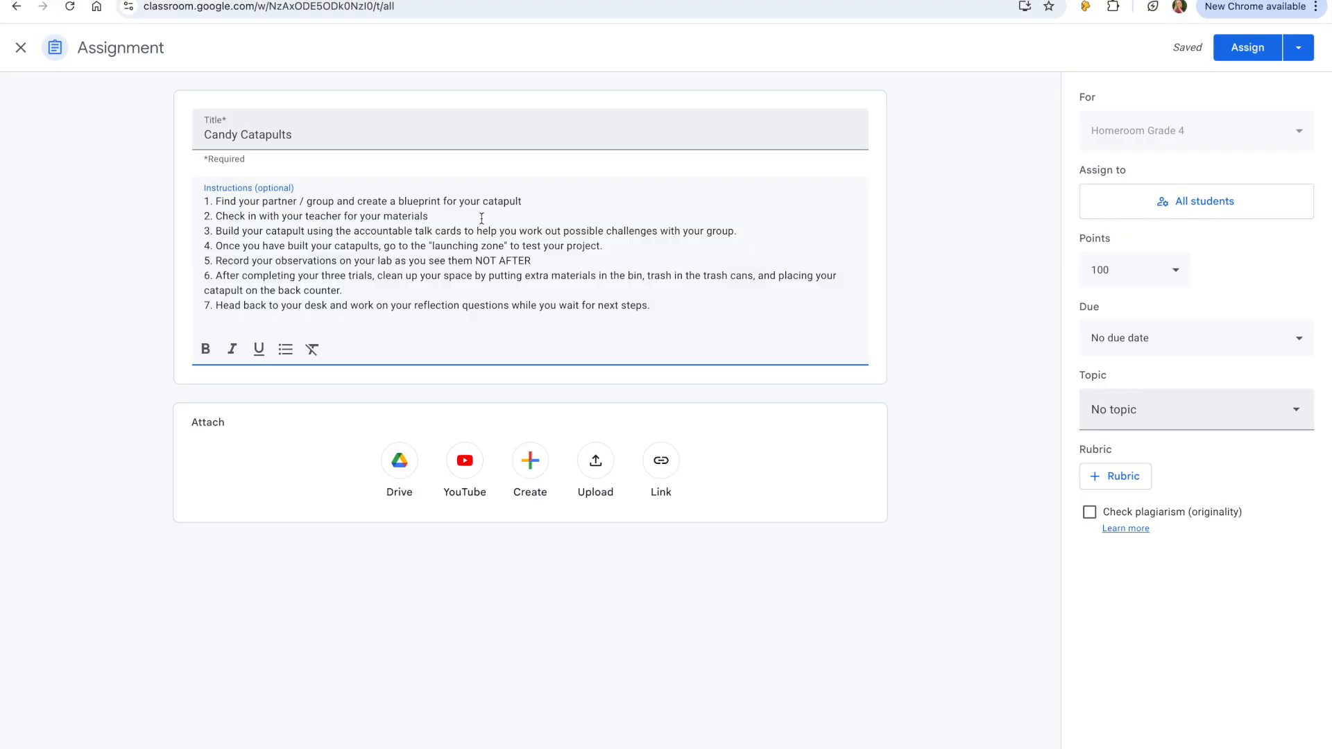
left_click(742, 230)
left_click(615, 250)
left_click(584, 264)
left_click(465, 292)
- Attach the Candy Catapults Digital Lab slides from Lesson Plans > STEM > P & K Energy > Candy Catapults in Drive
left_click(415, 469)
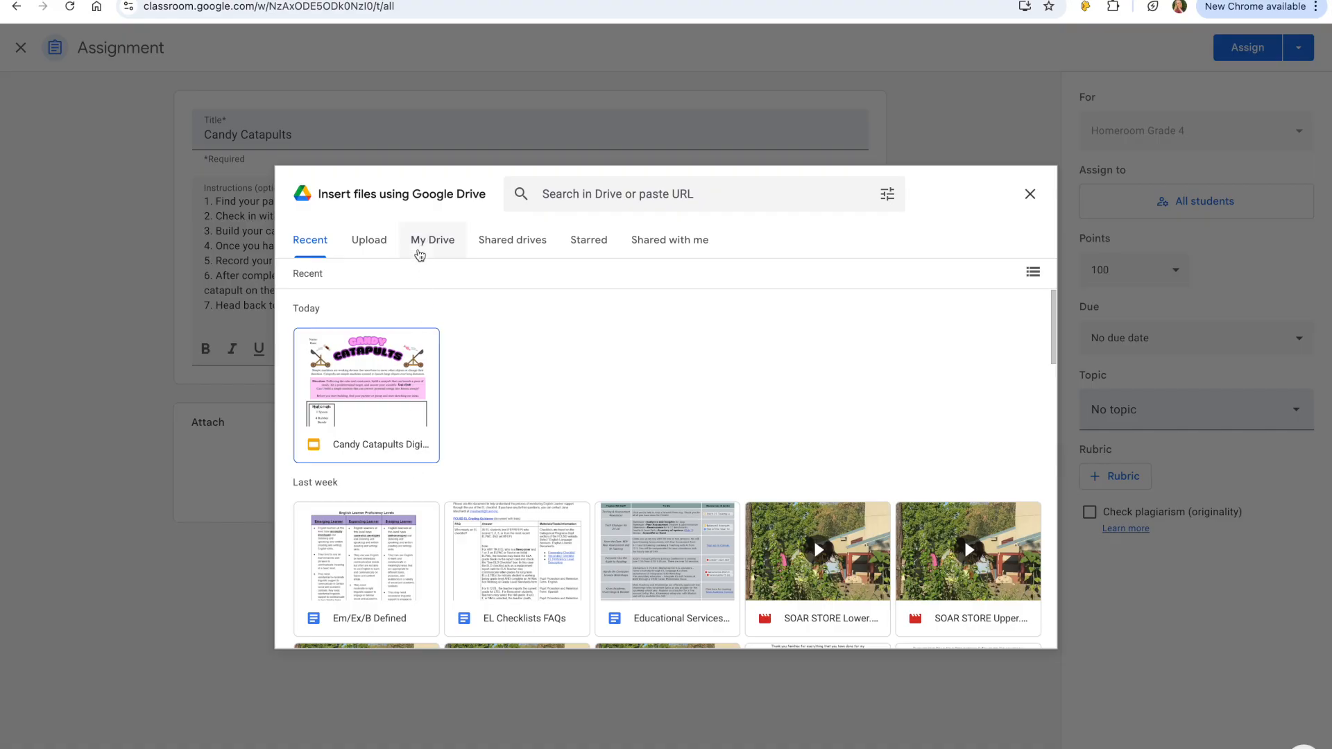
left_click(437, 255)
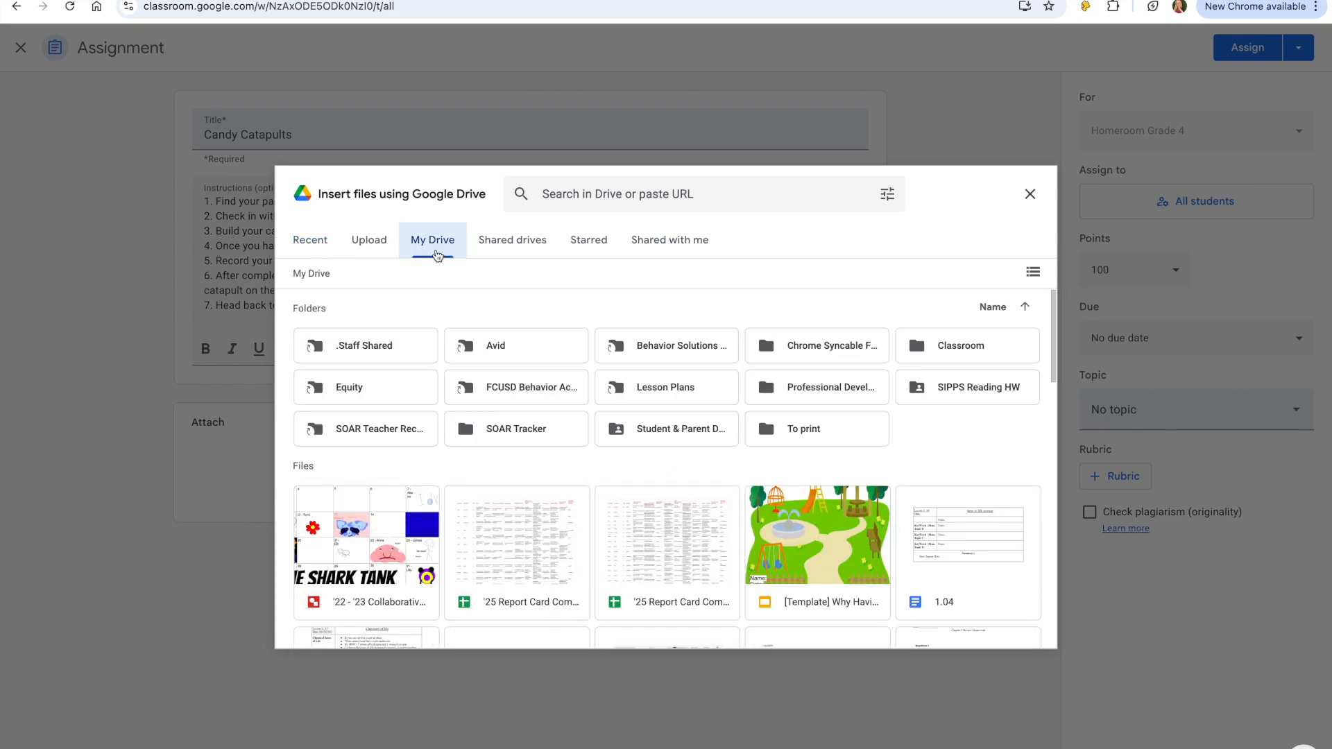
double_click(666, 392)
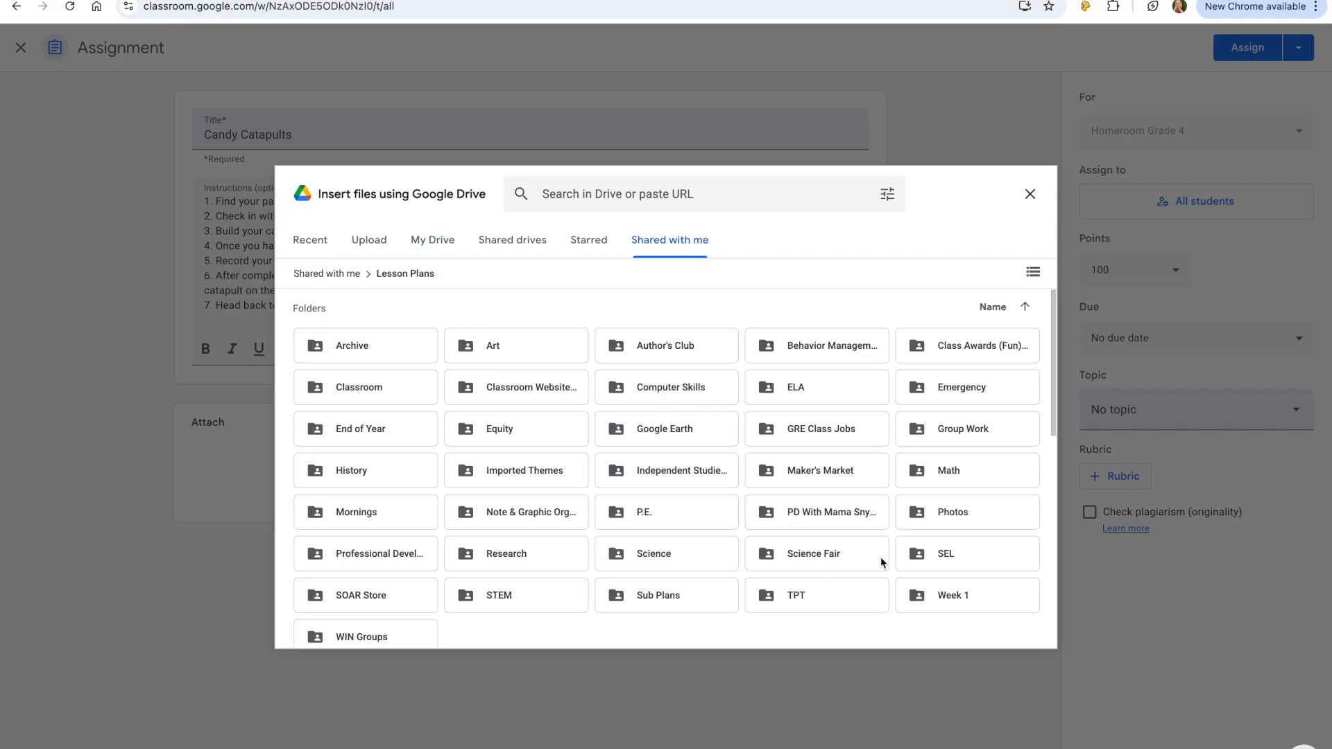
double_click(539, 605)
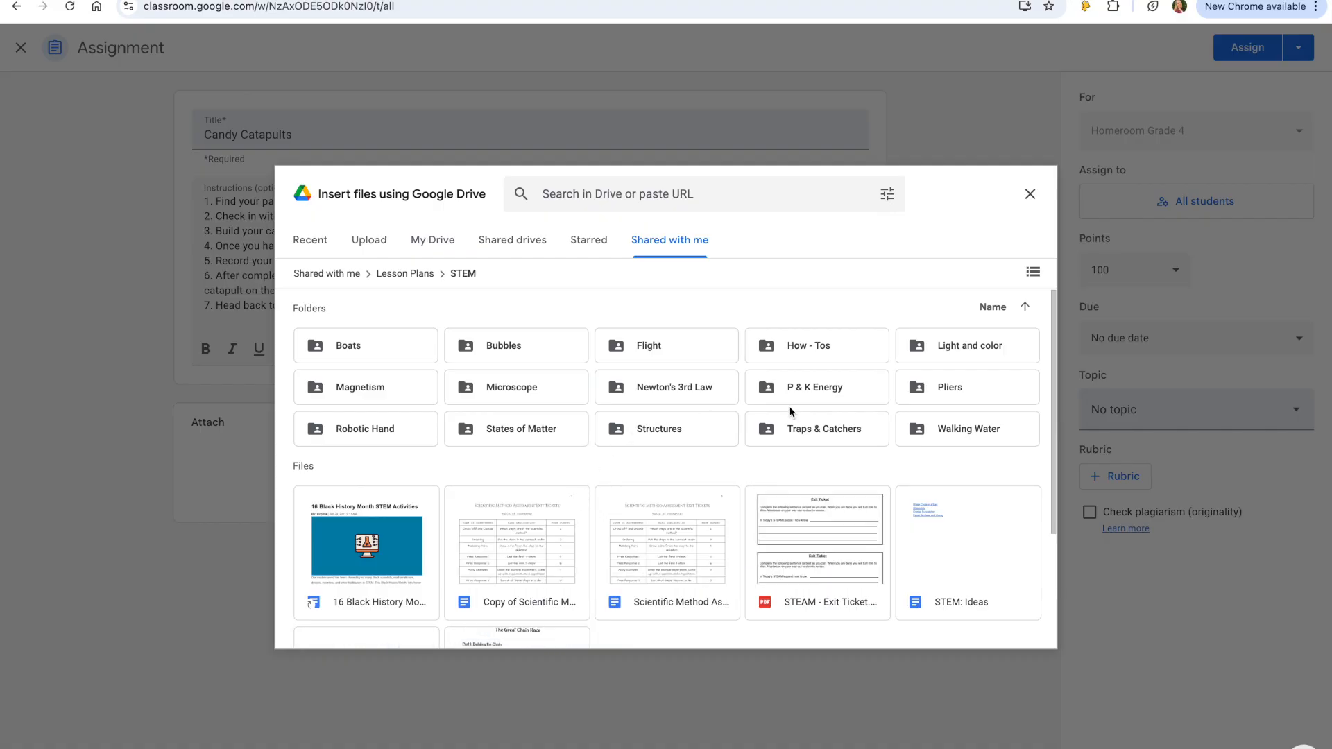
double_click(813, 402)
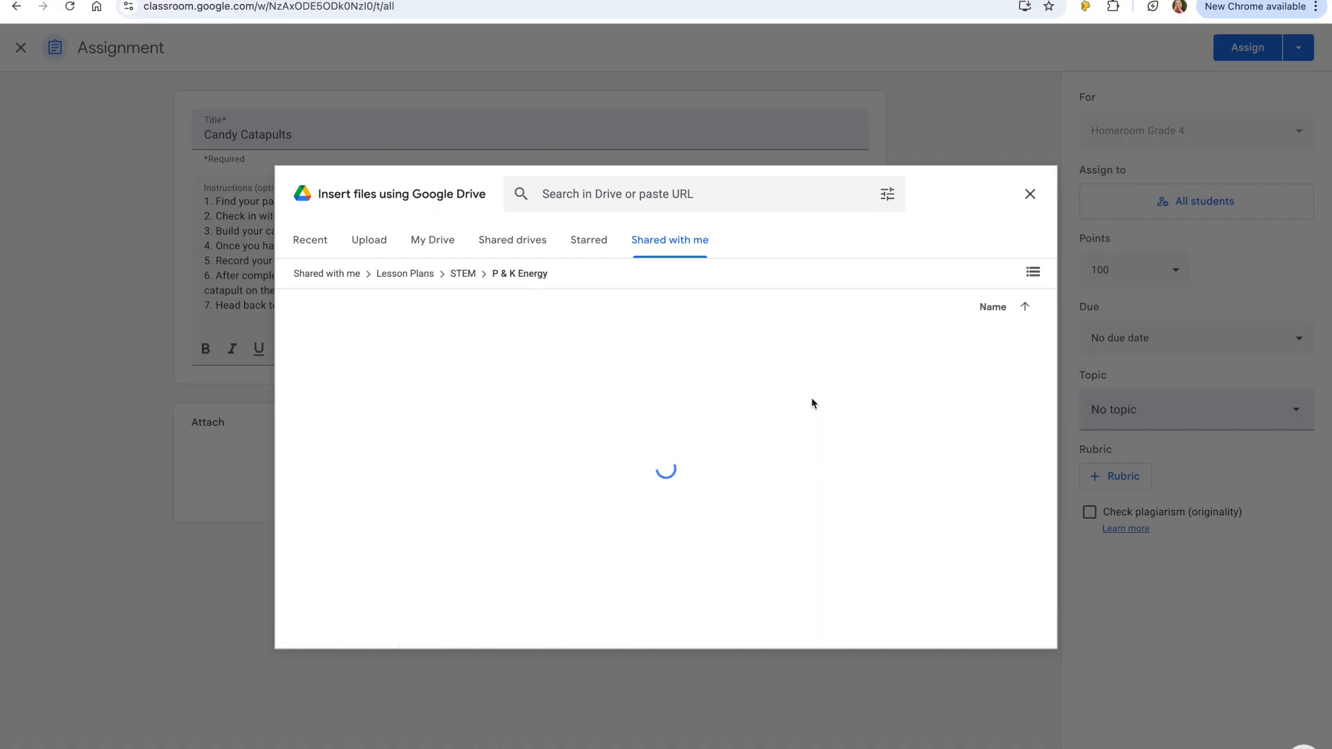
double_click(551, 345)
left_click(369, 449)
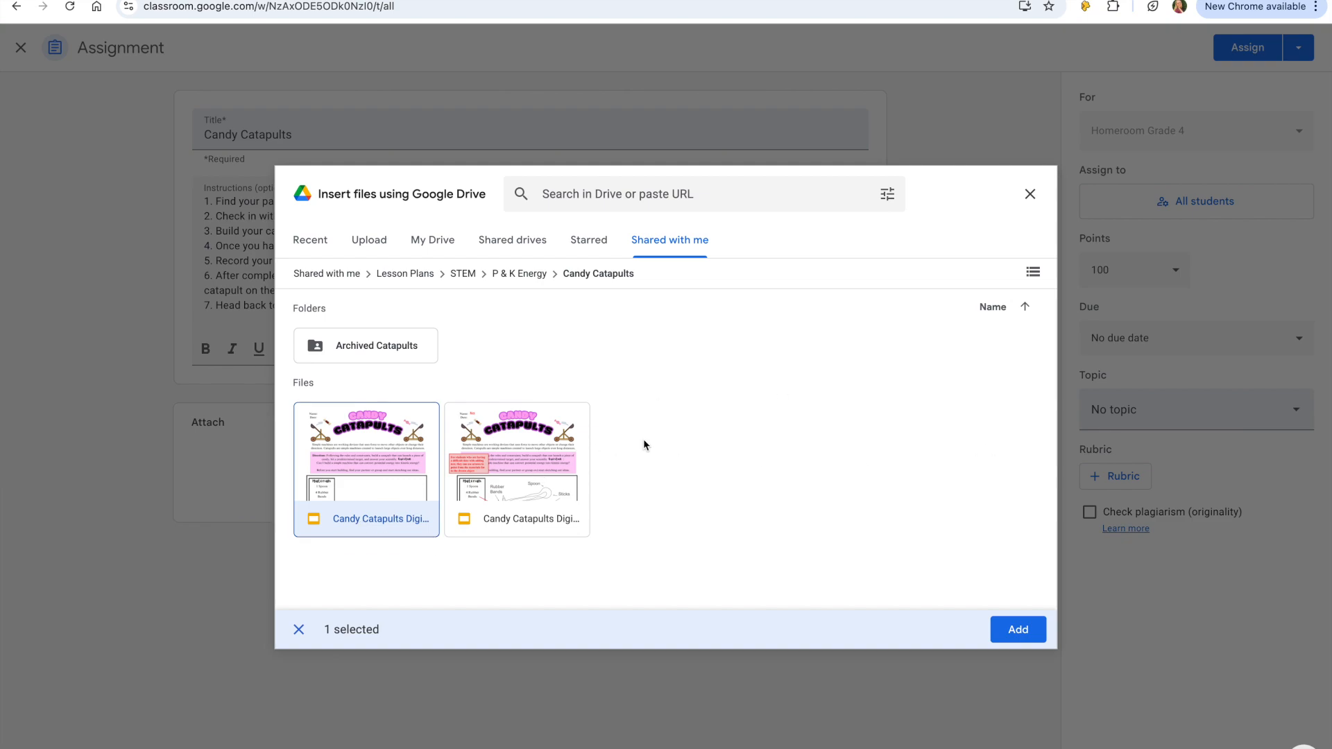
left_click(1018, 643)
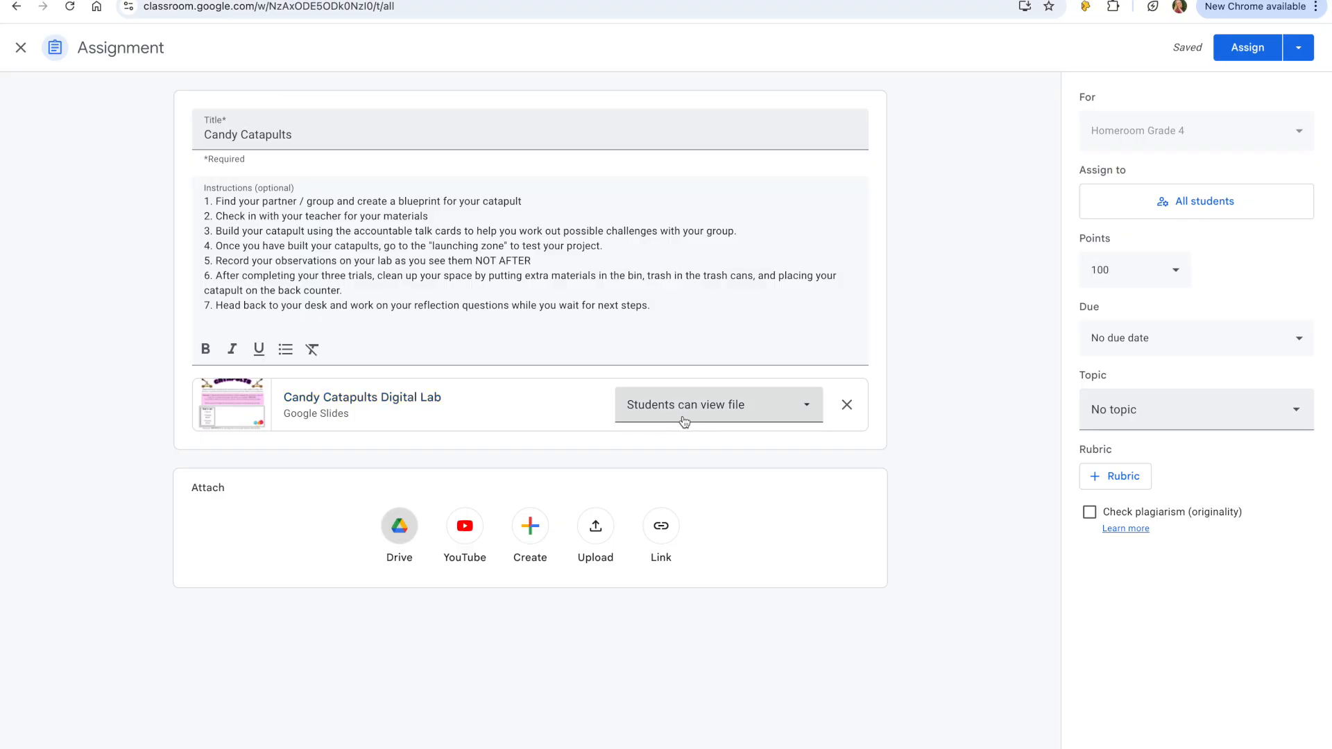
- Set the attached slides to make a copy for each student
left_click(805, 416)
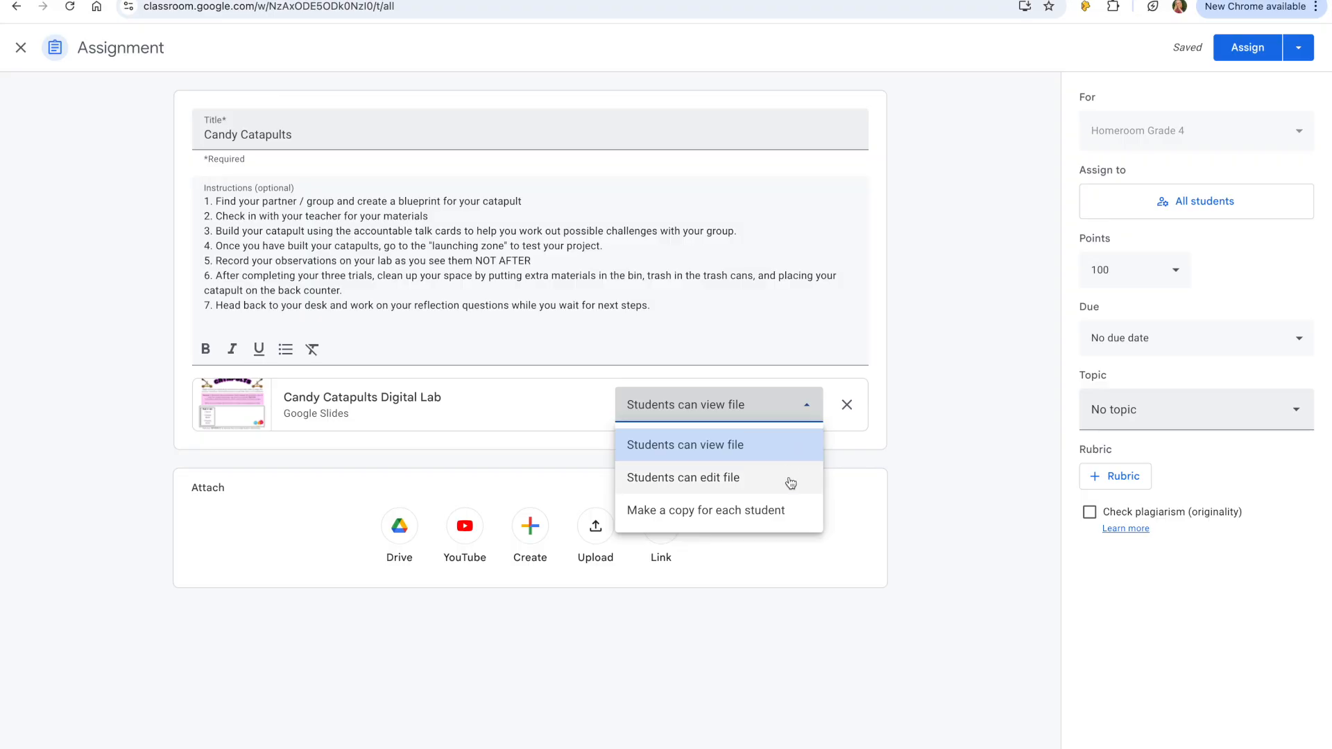
left_click(803, 516)
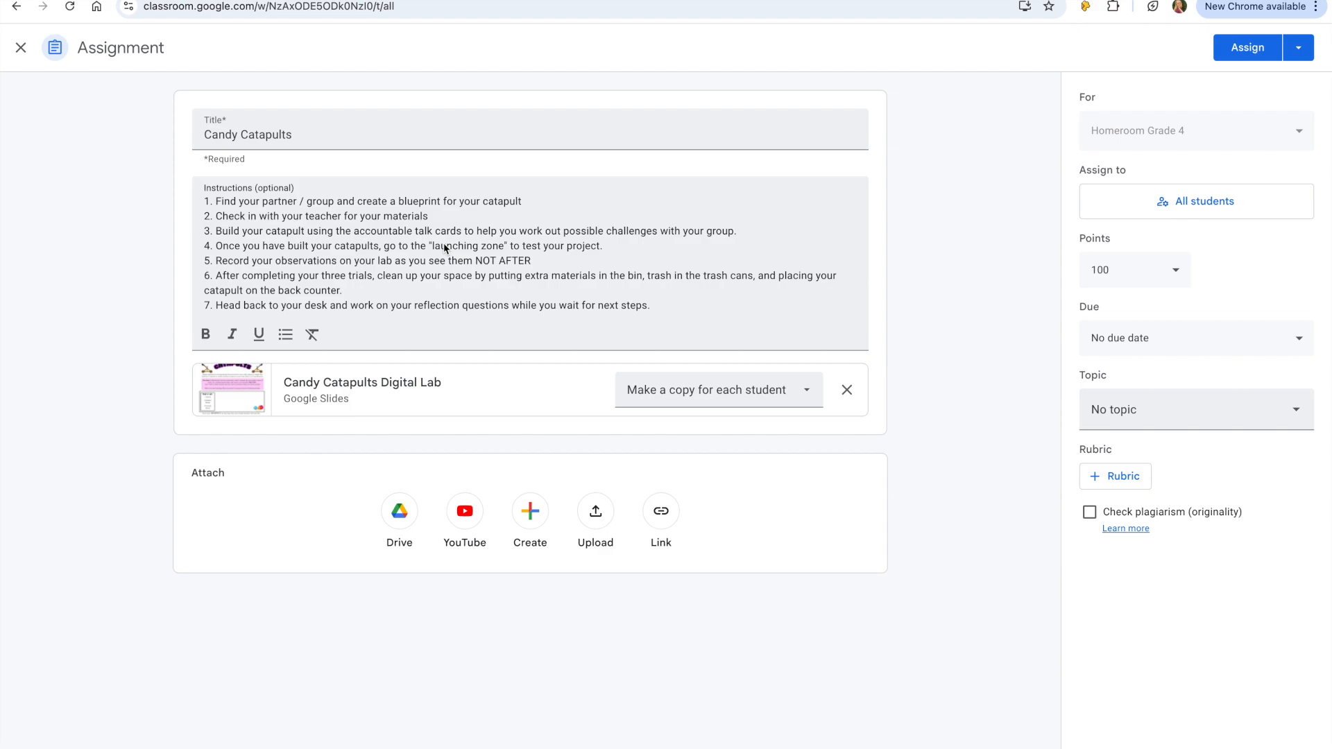
- Set the assignment's points to 10
left_click(1124, 275)
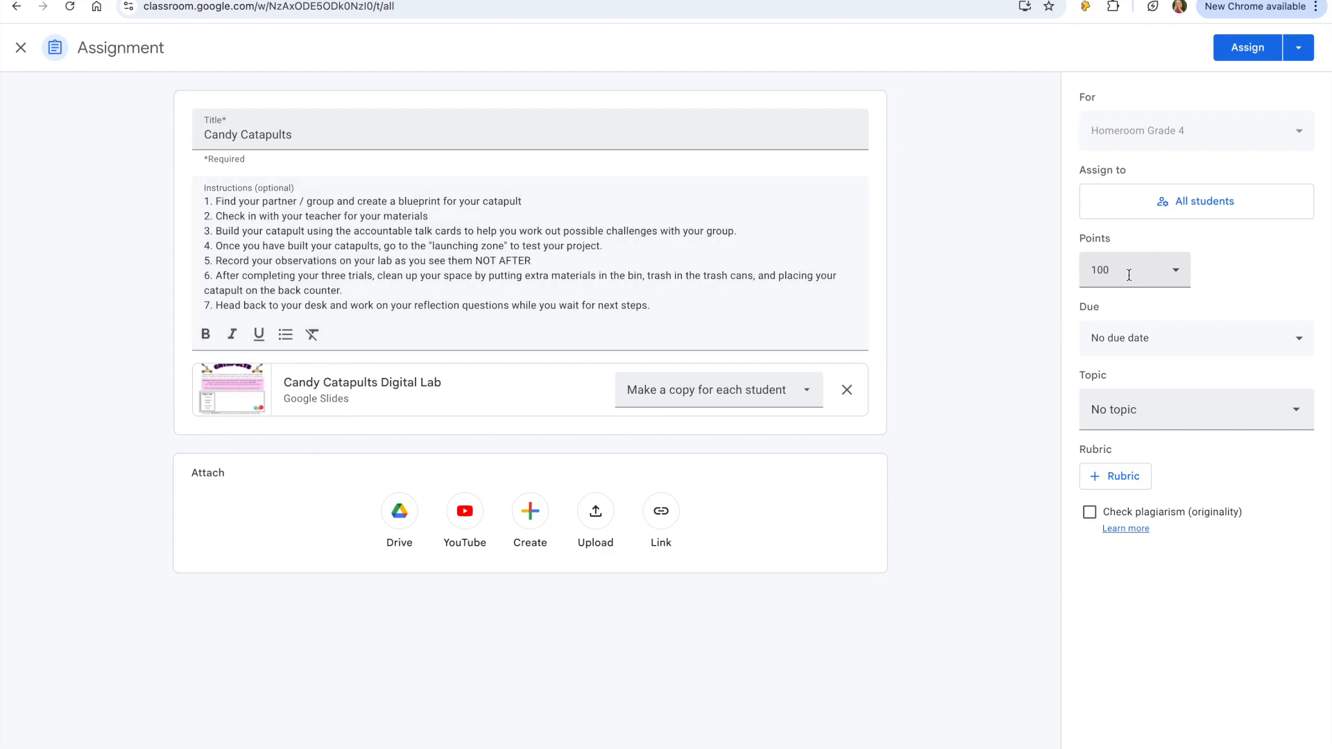
key("BackSpace")
left_click(1221, 284)
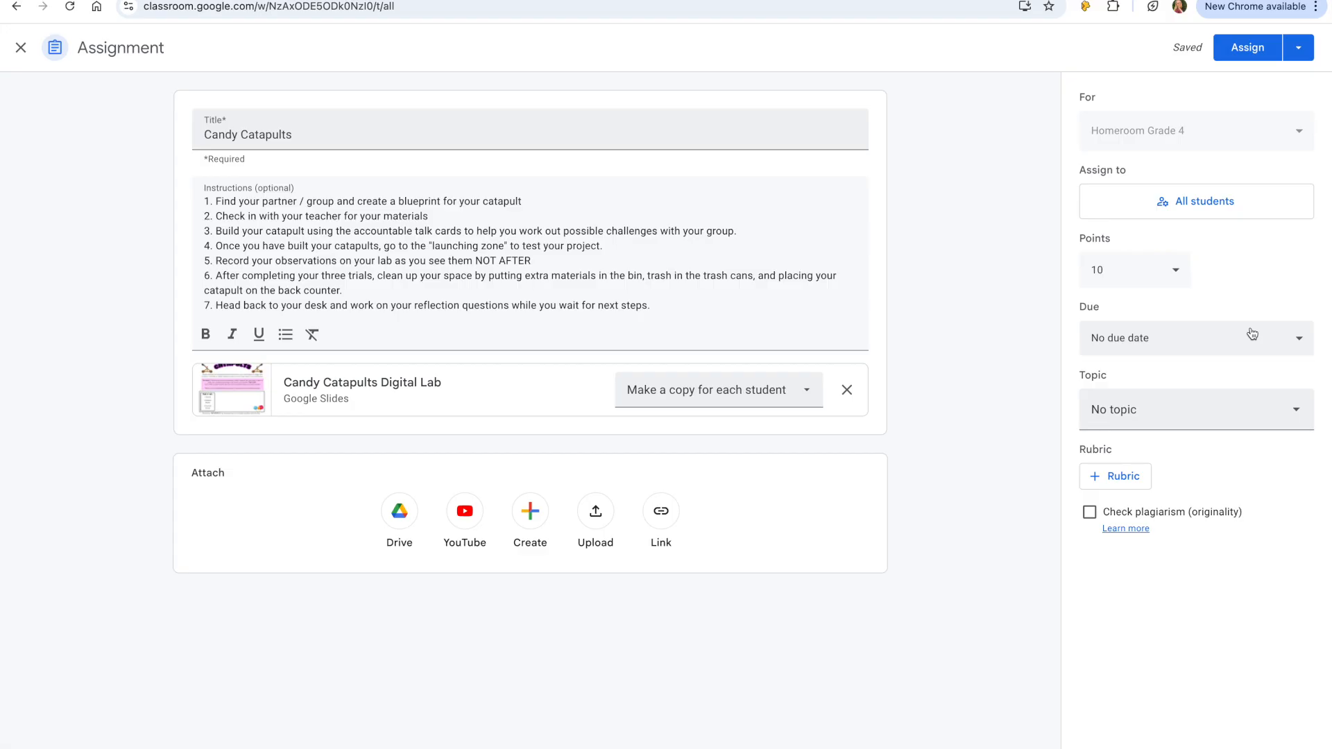
- Set the due date to June 5, 2025
left_click(1252, 334)
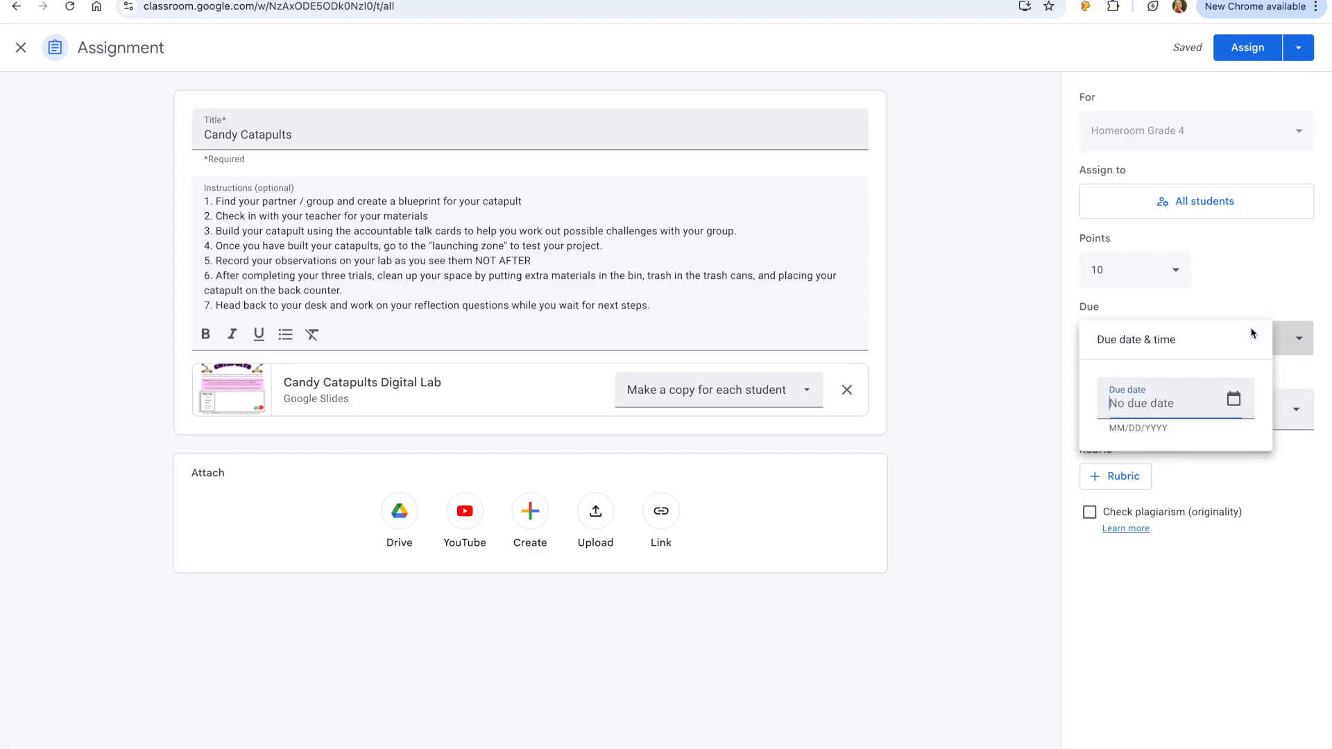
left_click(1238, 400)
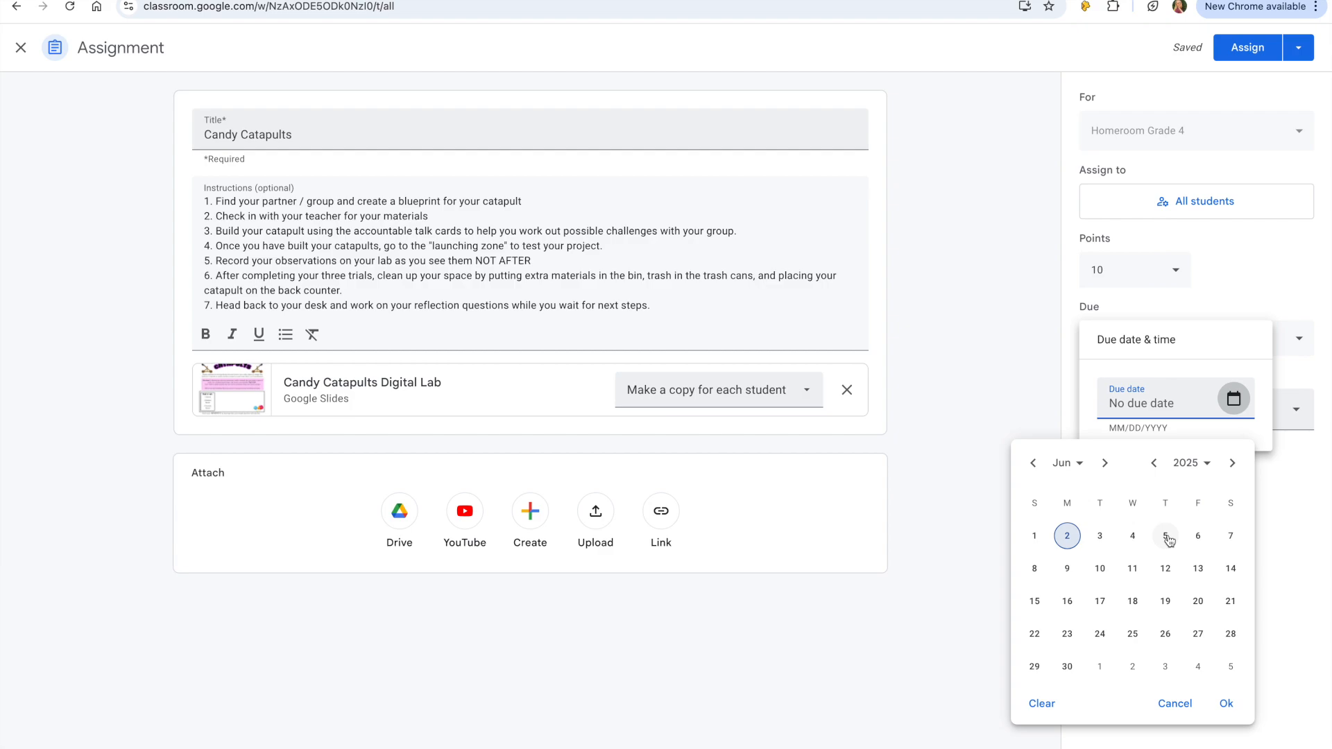
left_click(1167, 537)
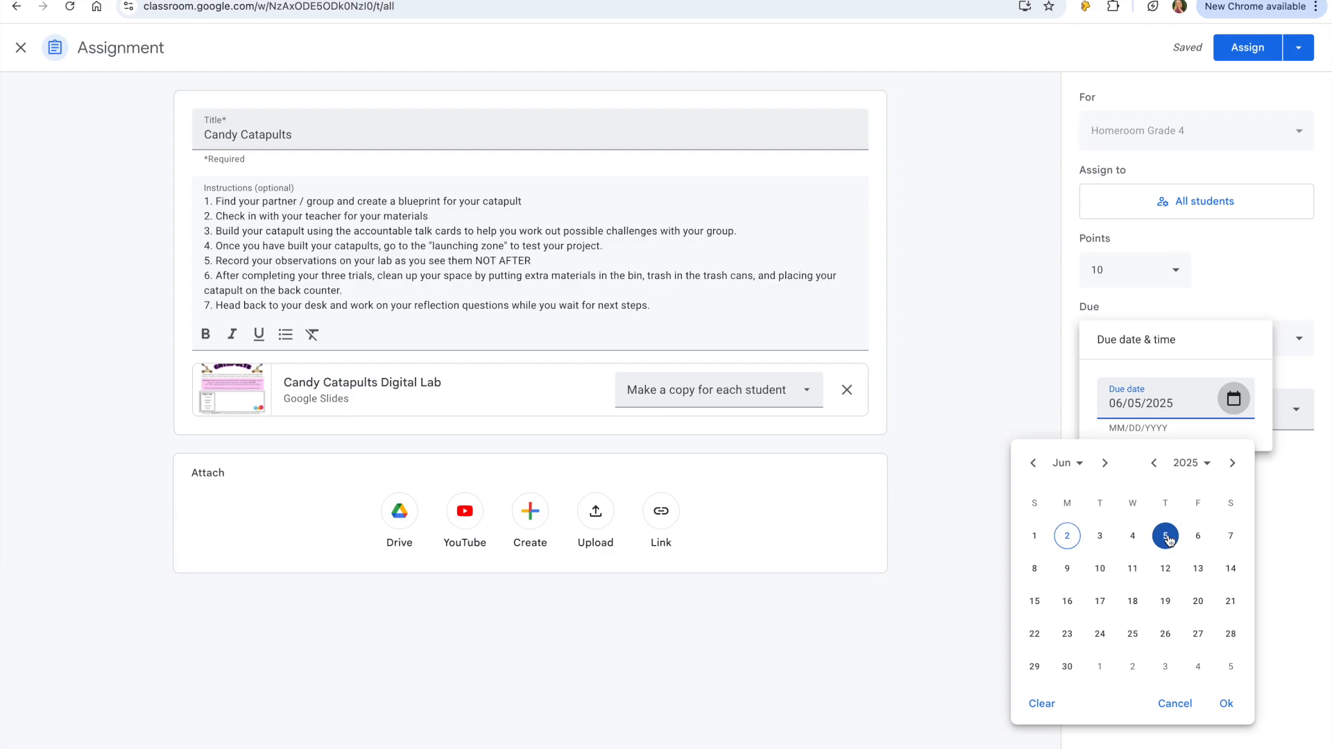
left_click(1207, 349)
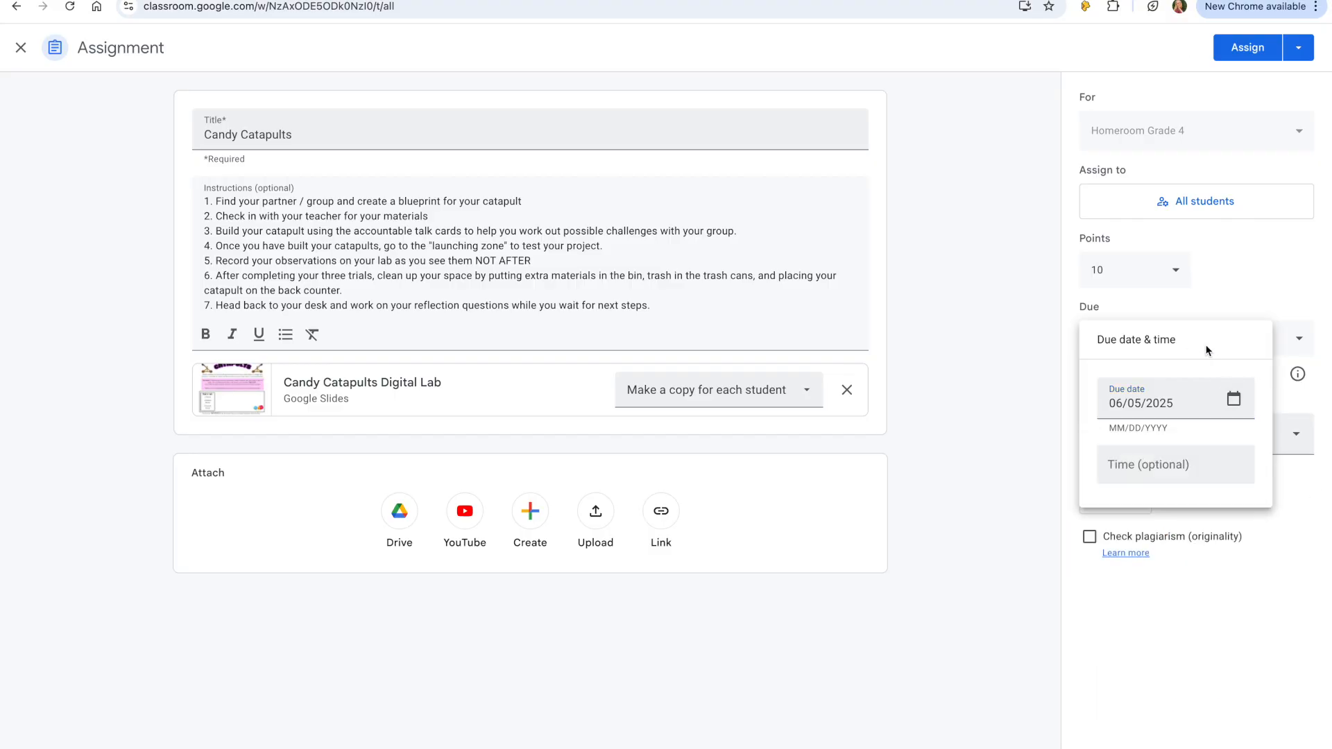
left_click(1242, 285)
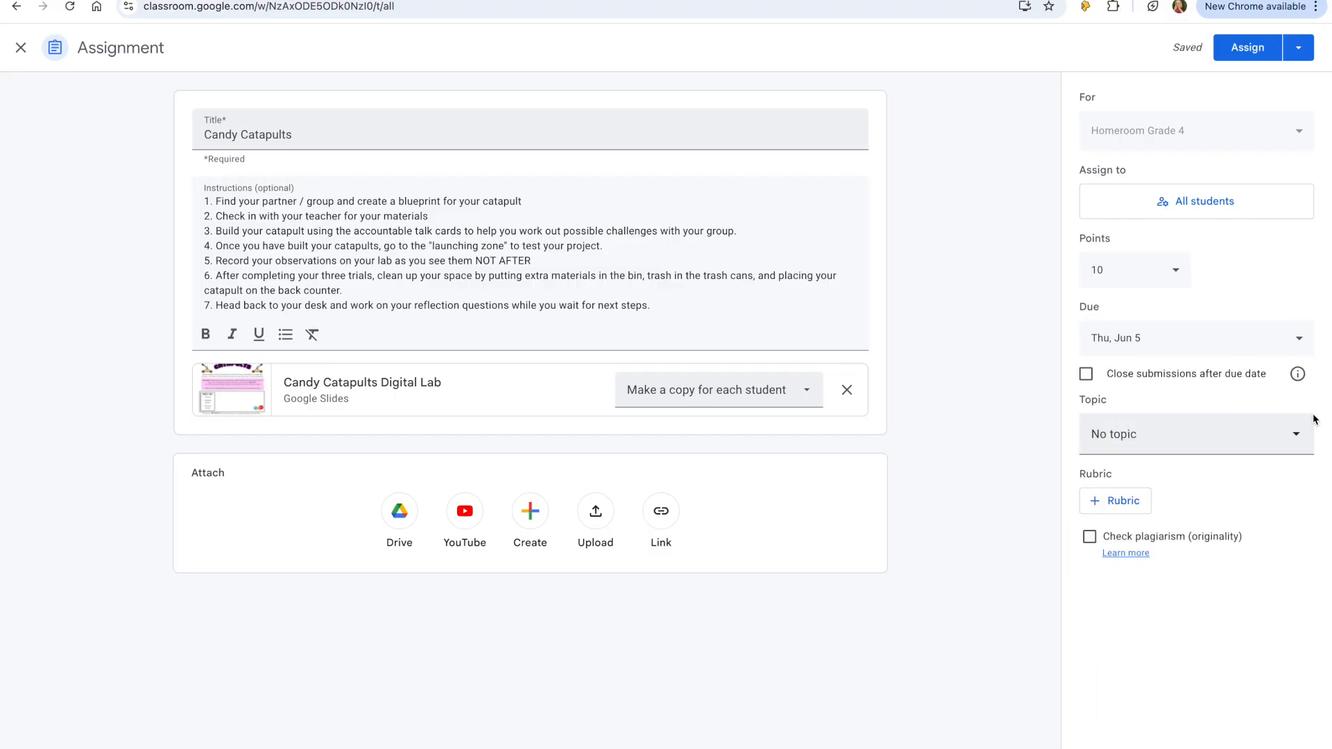
- Assign the assignment to the STEM topic
left_click(1295, 437)
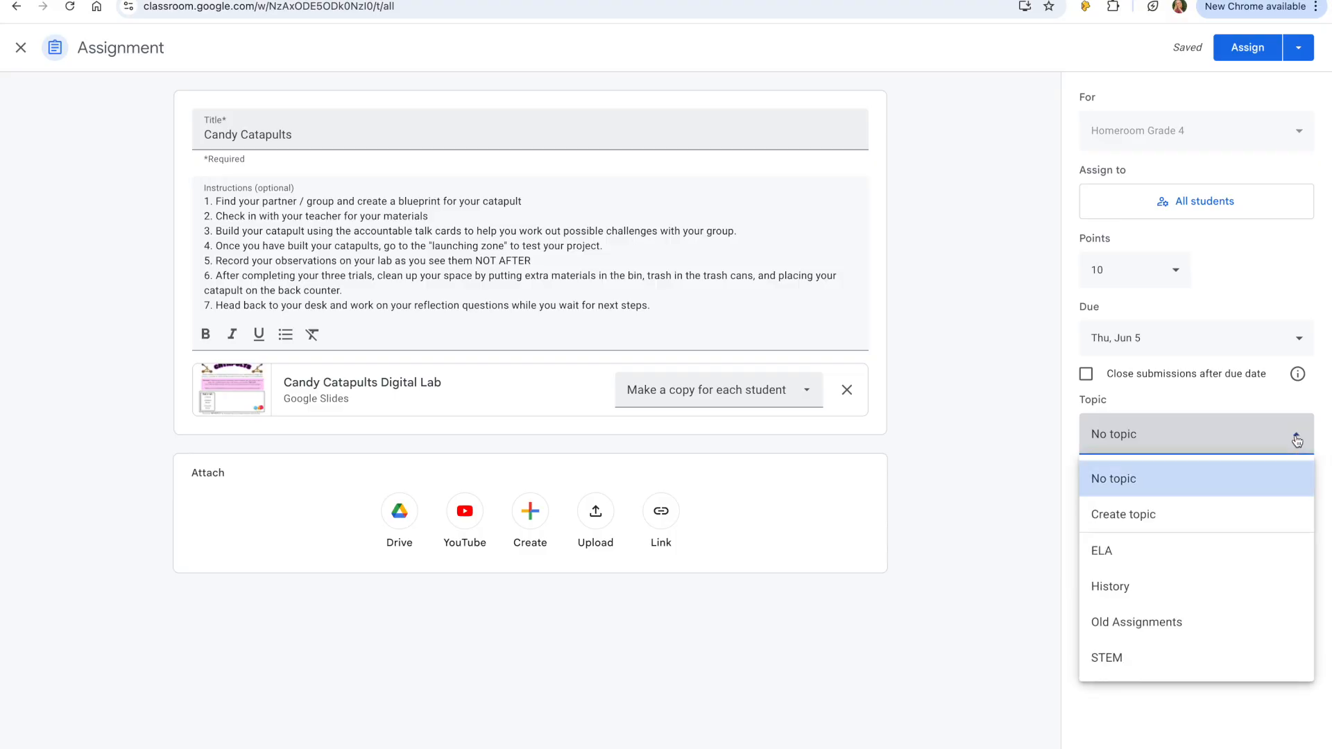
left_click(1155, 658)
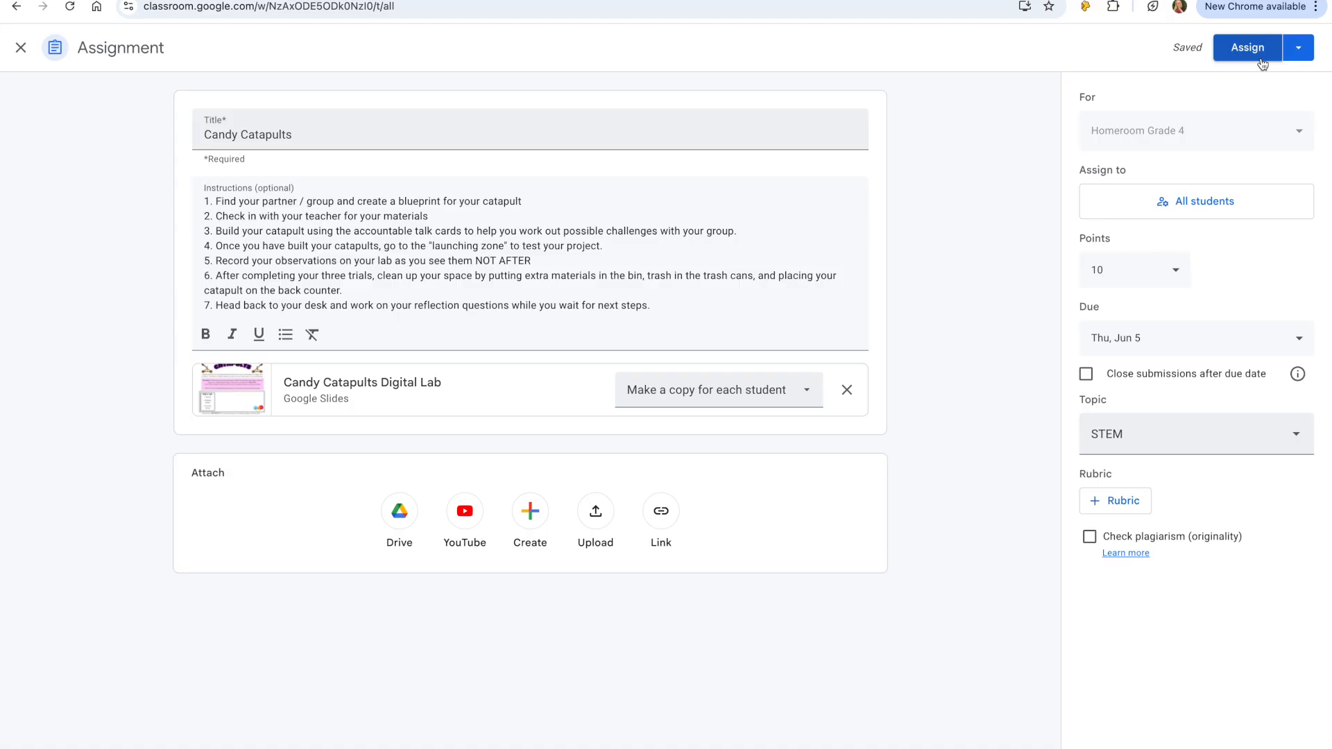
- Choose to schedule the assignment and set the scheduled date to June 5, 2025
left_click(1299, 50)
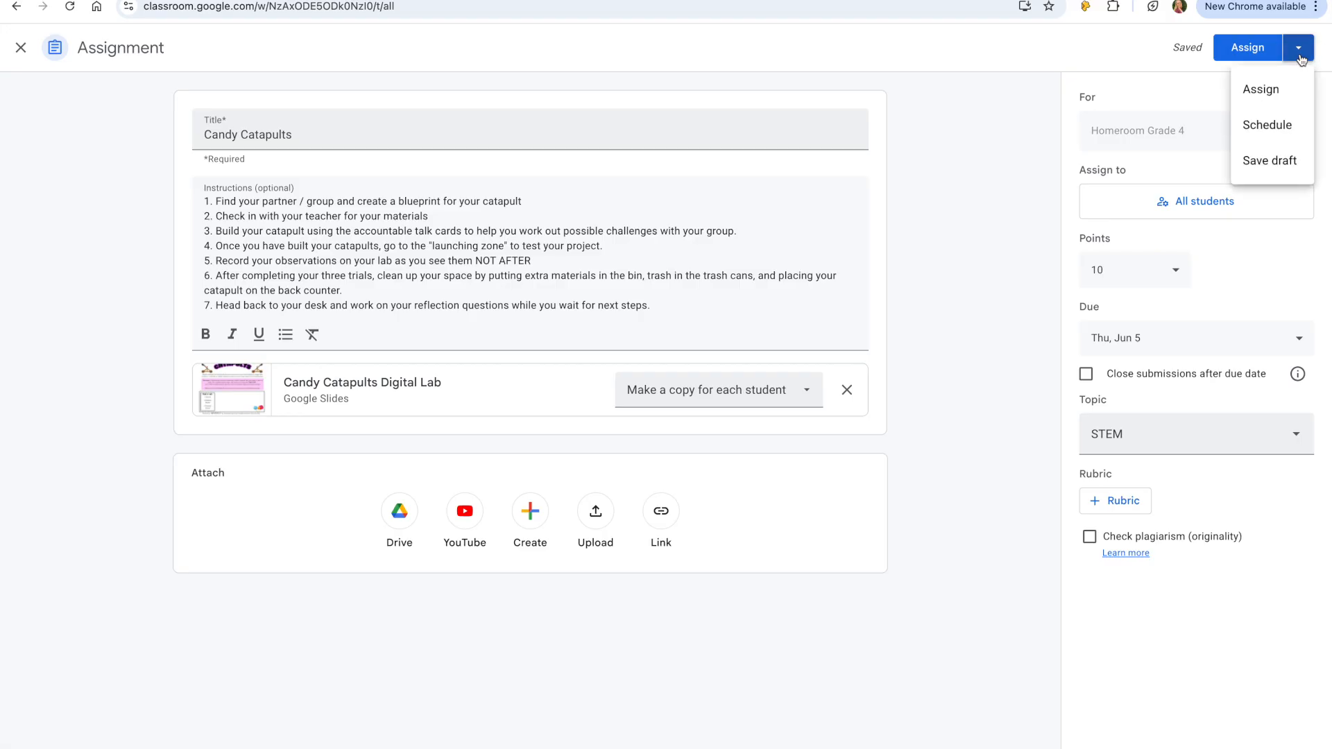
left_click(1276, 125)
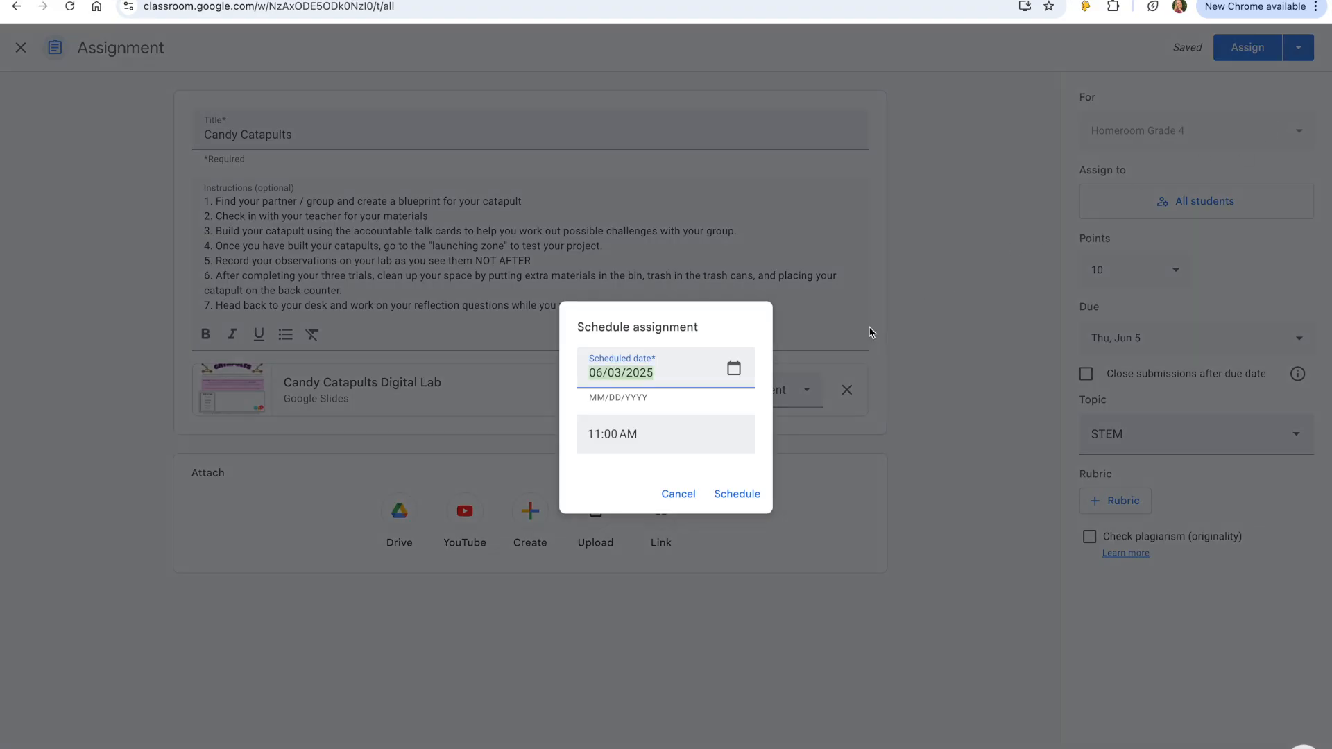
left_click(733, 370)
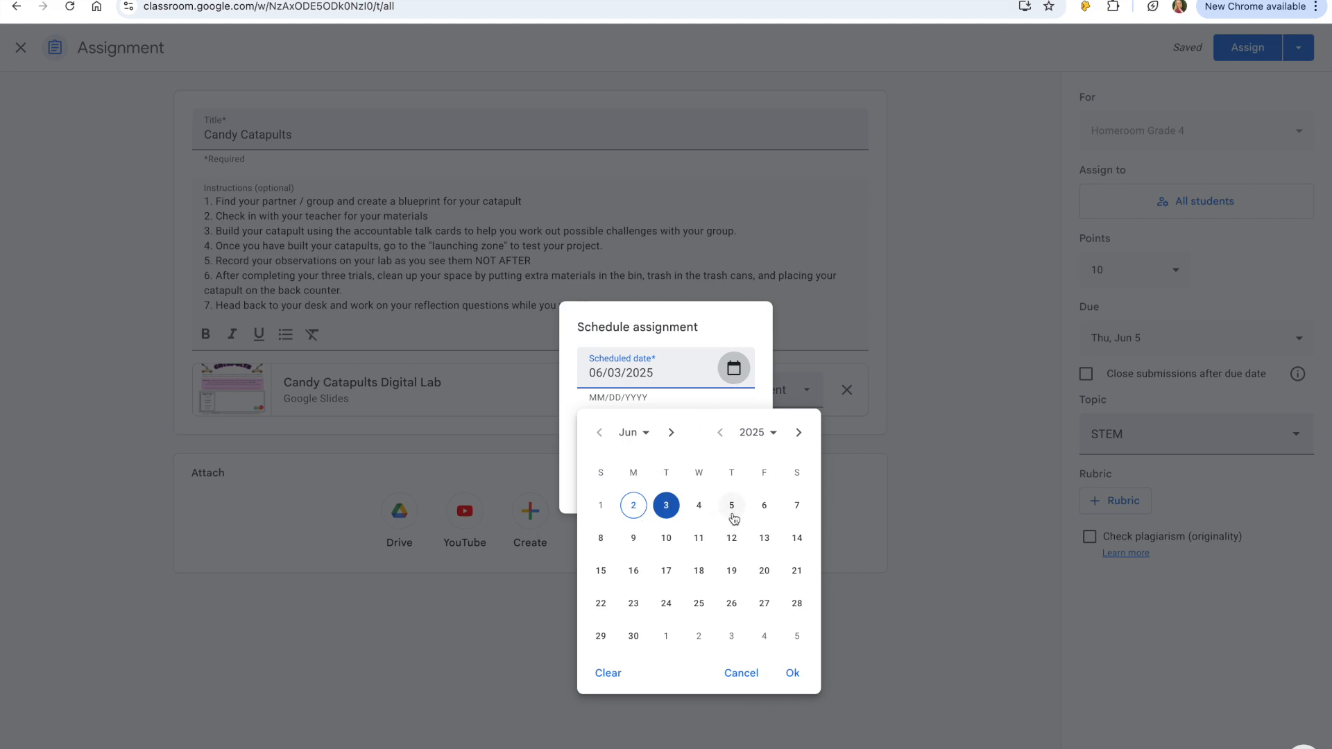
left_click(732, 507)
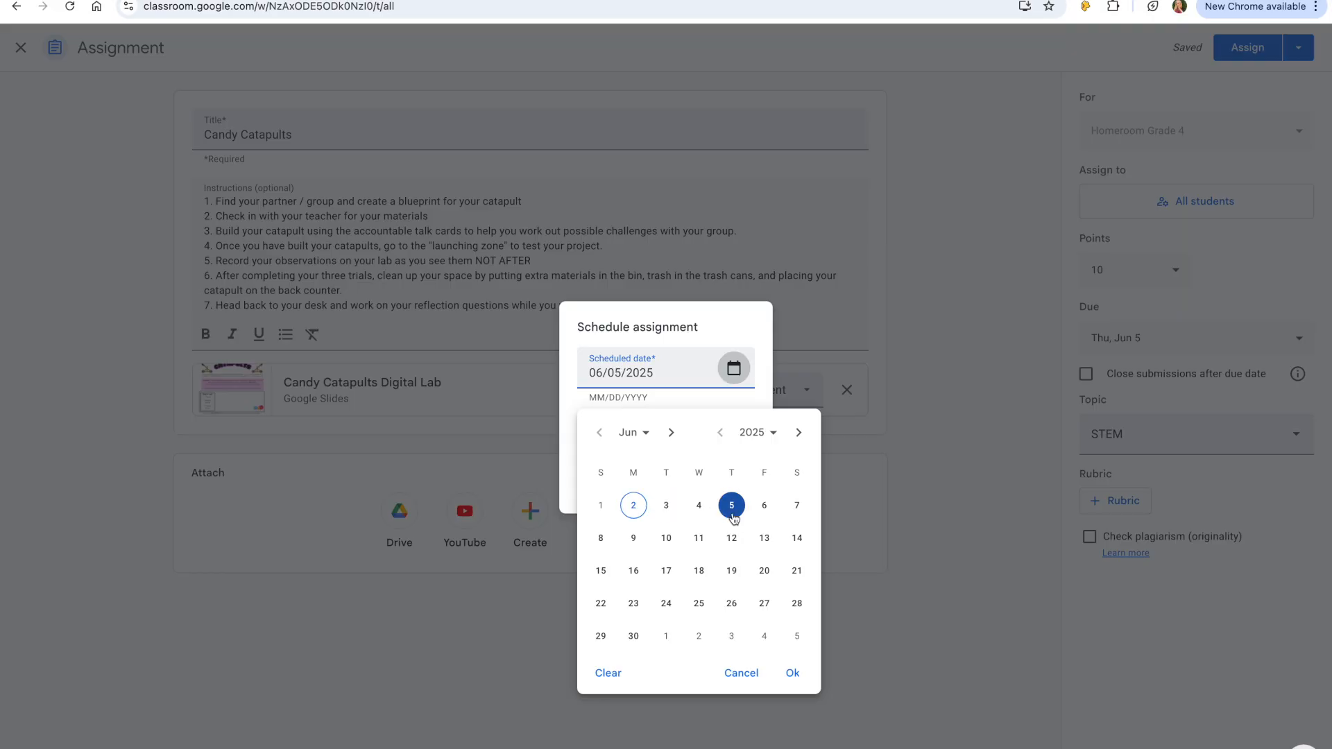
left_click(791, 673)
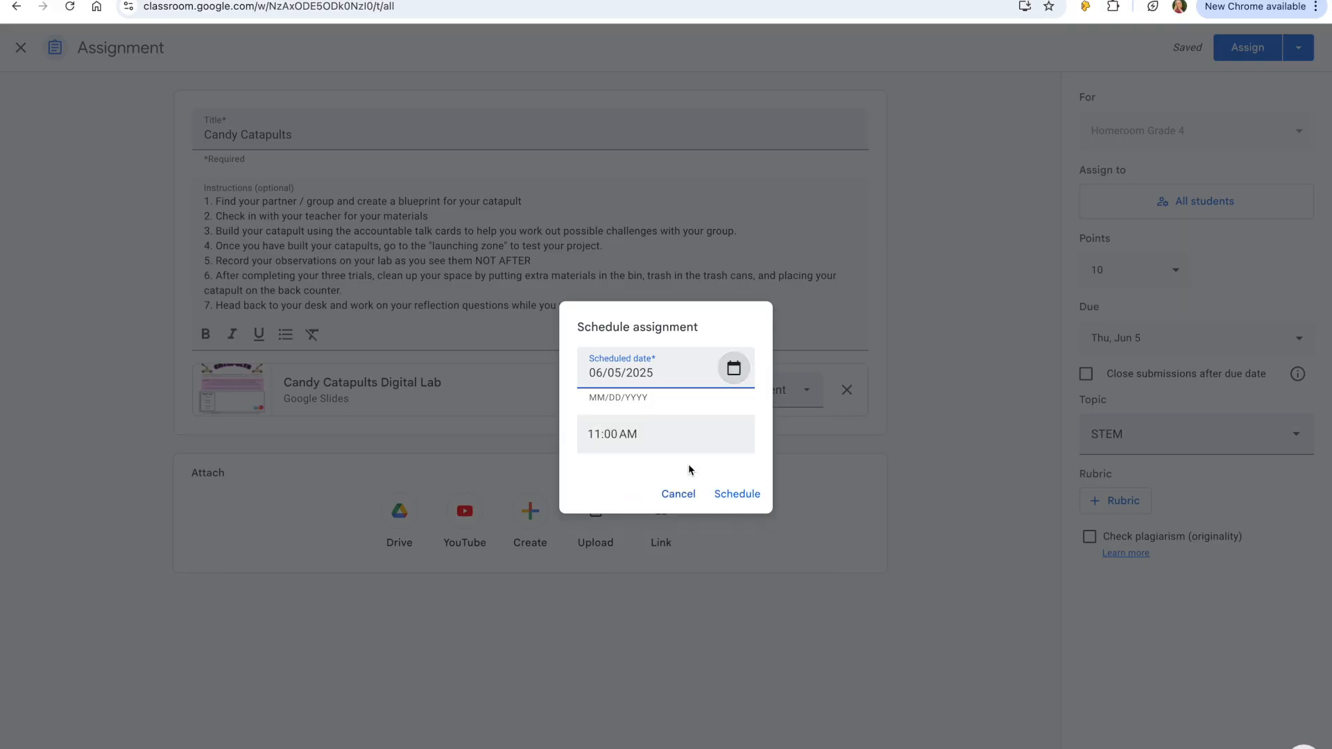
- Set the scheduled time to 11:30 AM and schedule the assignment
left_click(614, 433)
left_click(614, 433)
key("BackSpace")
key("BackSpace")
type("30")
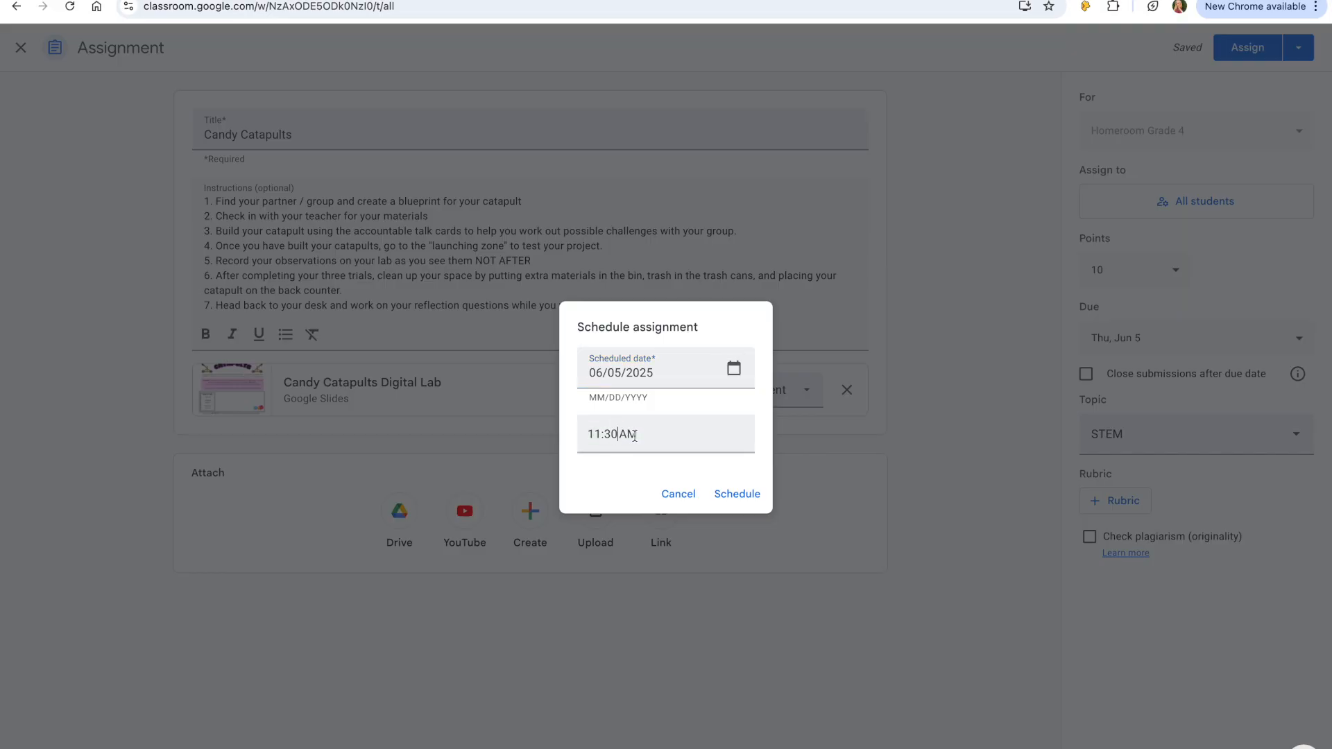
double_click(635, 435)
left_click(659, 444)
left_click(736, 495)
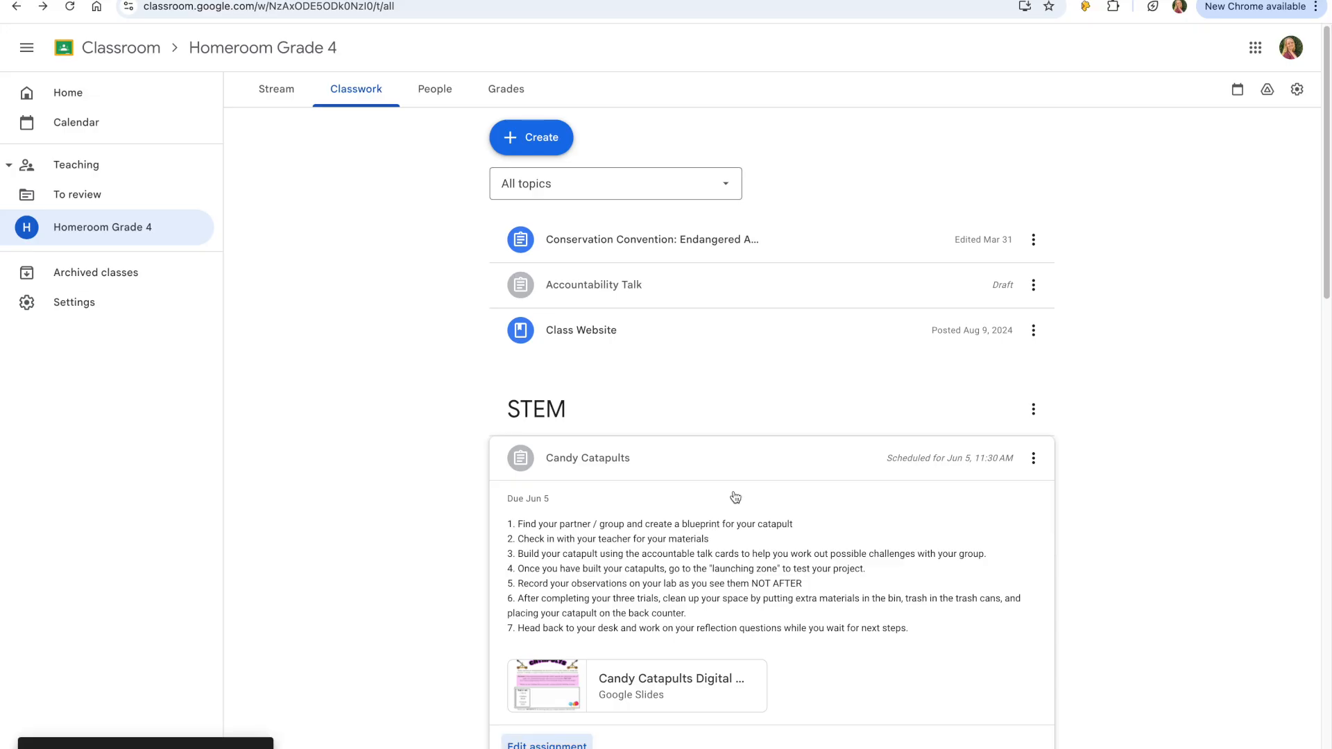
- Review the Candy Catapults assignment under the STEM topic on the Classwork page
scroll(731, 609, "down", 2)
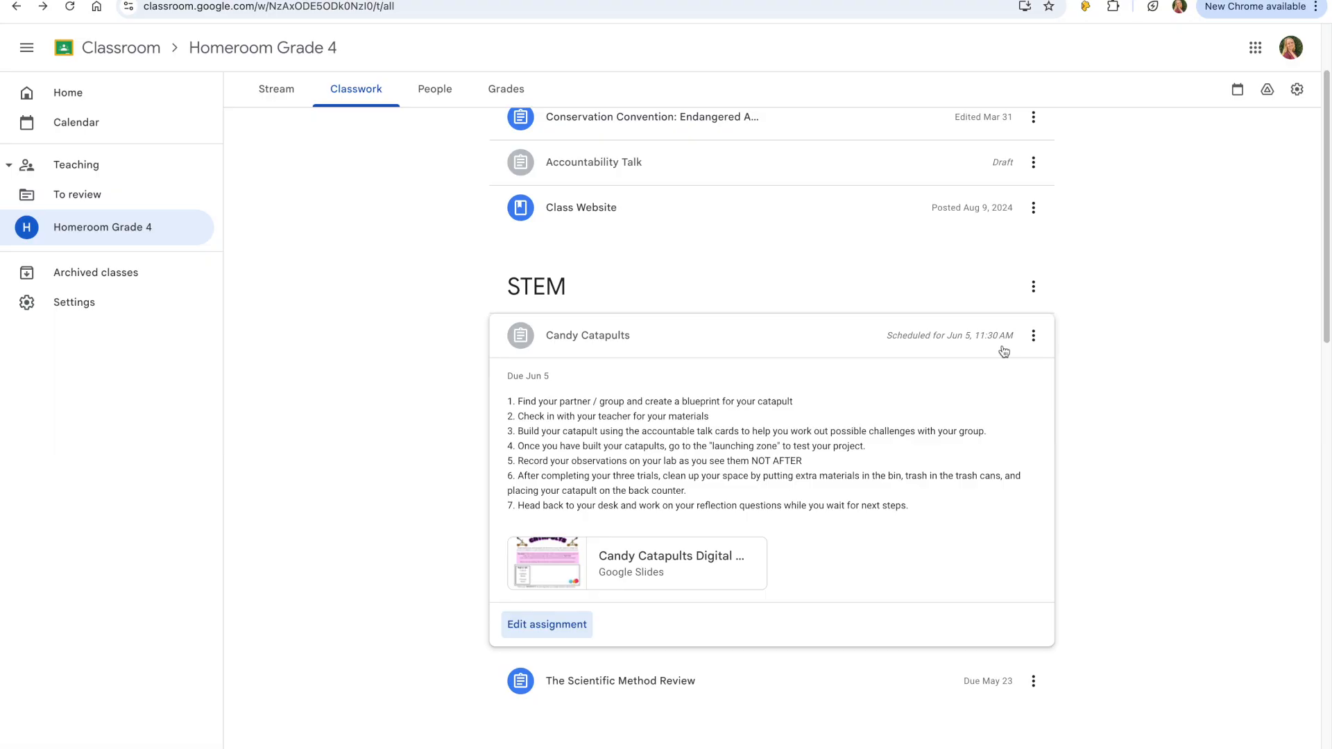
left_click(633, 564)
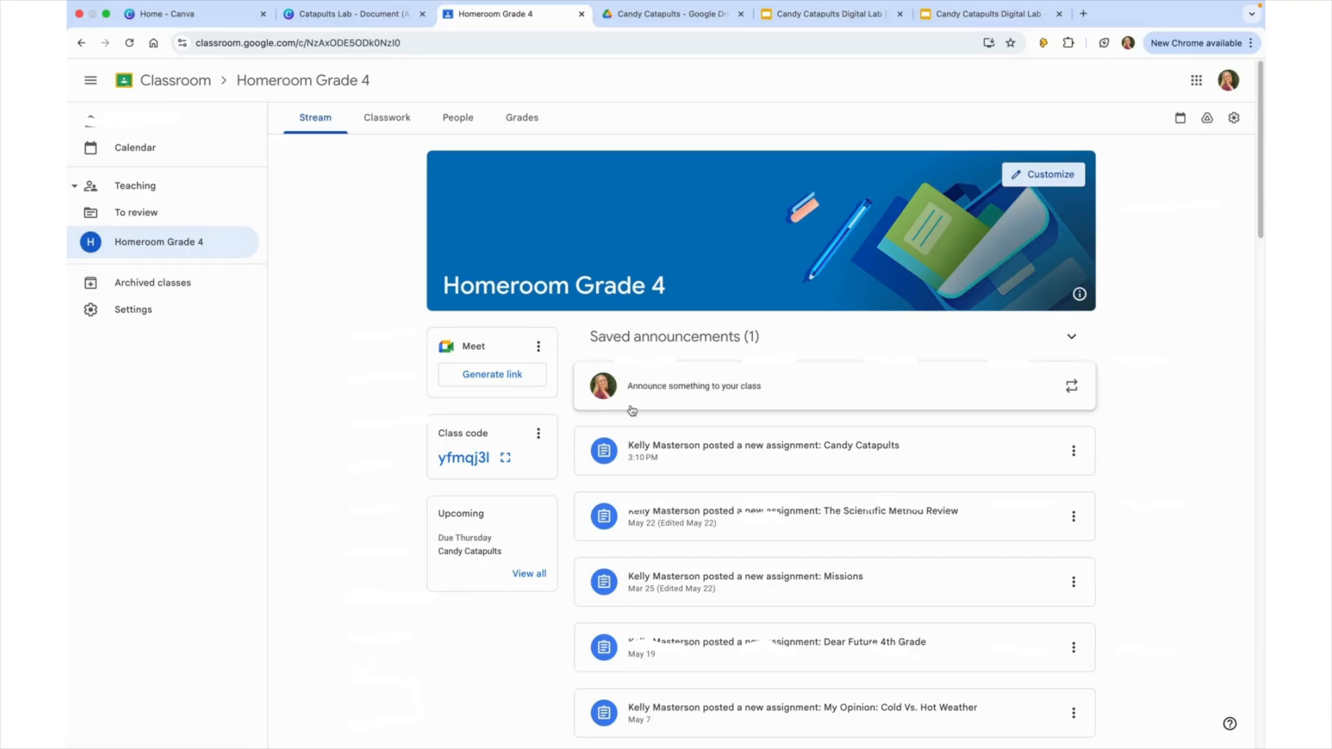
left_click(387, 118)
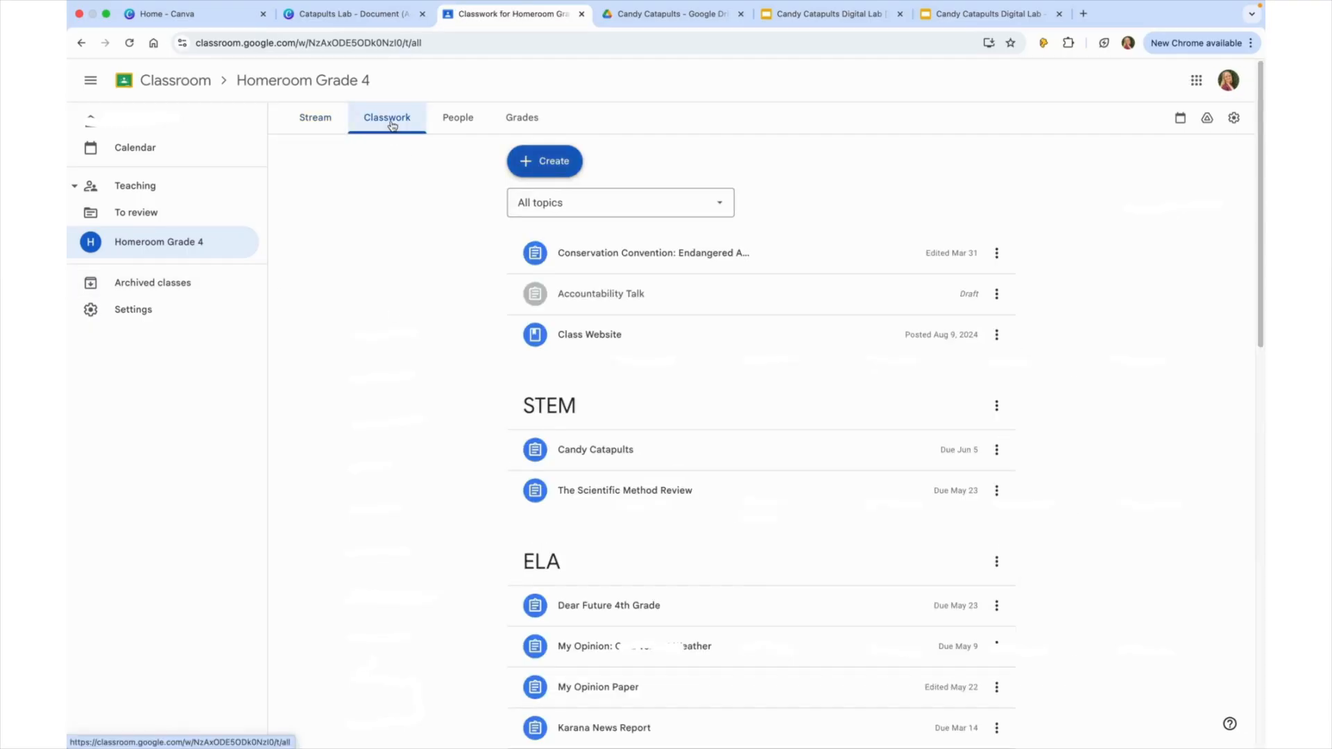
left_click(602, 450)
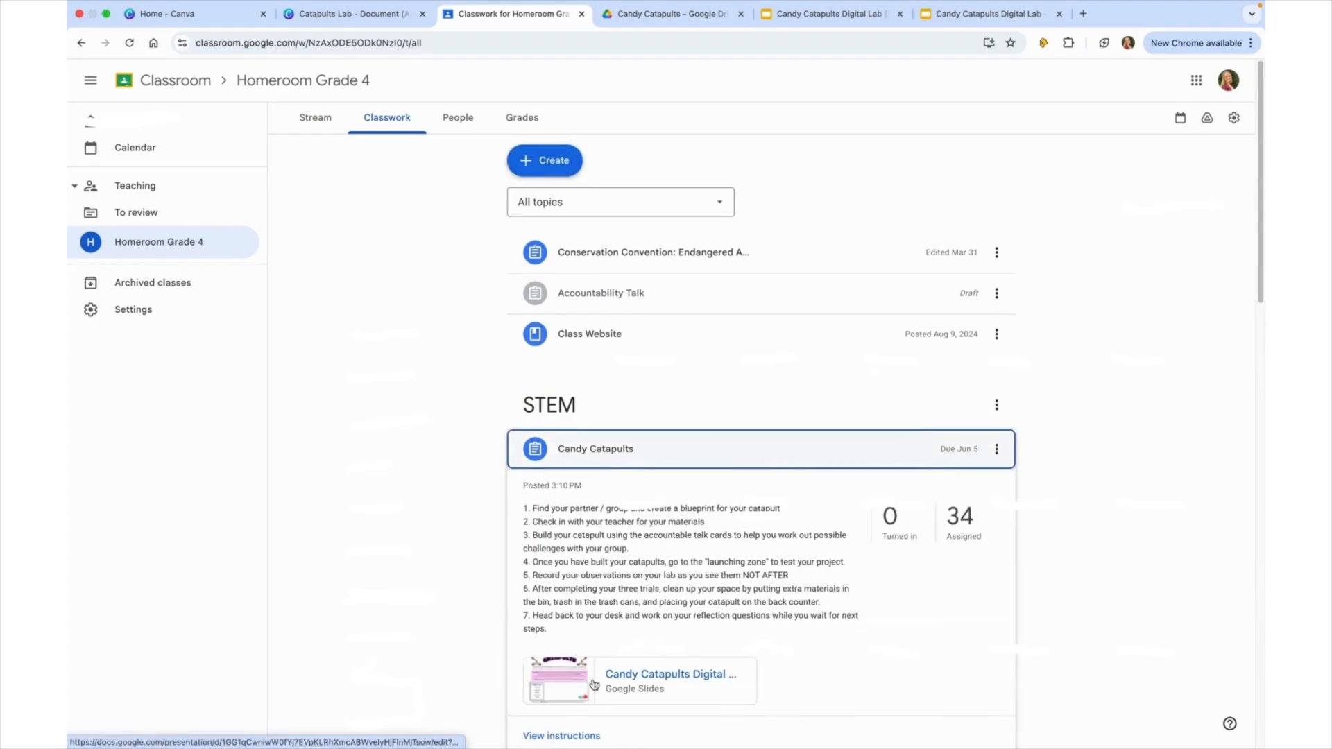
- Open the Candy Catapults assignment details, then its student work and one student's submission
scroll(584, 672, "down", 1)
left_click(585, 671)
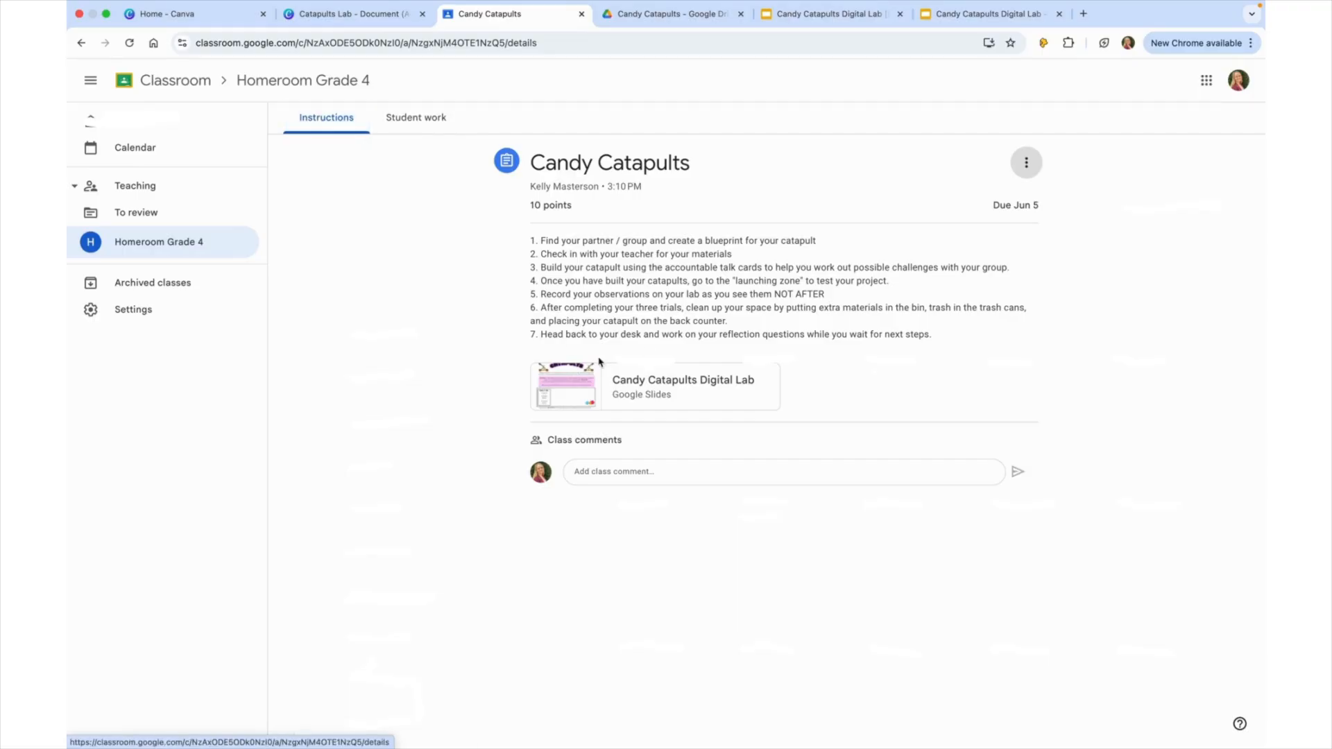
left_click(442, 130)
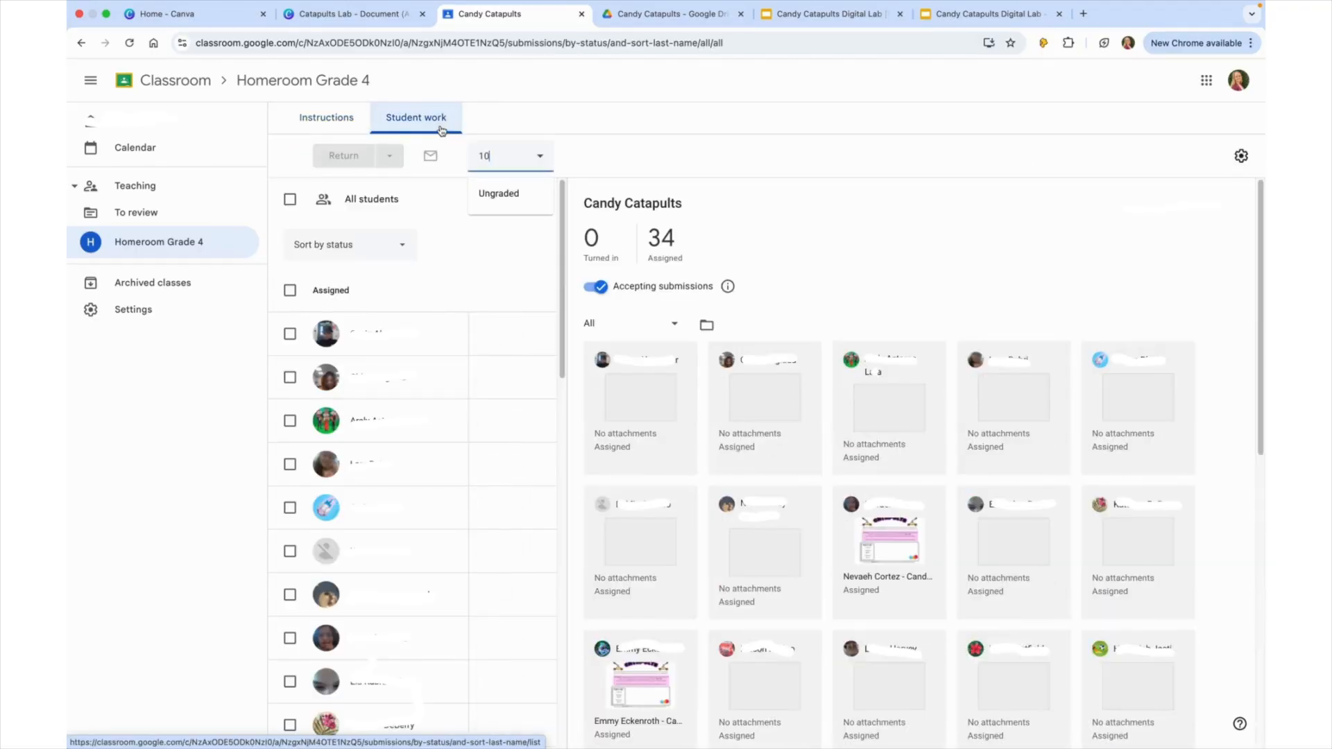
left_click(904, 540)
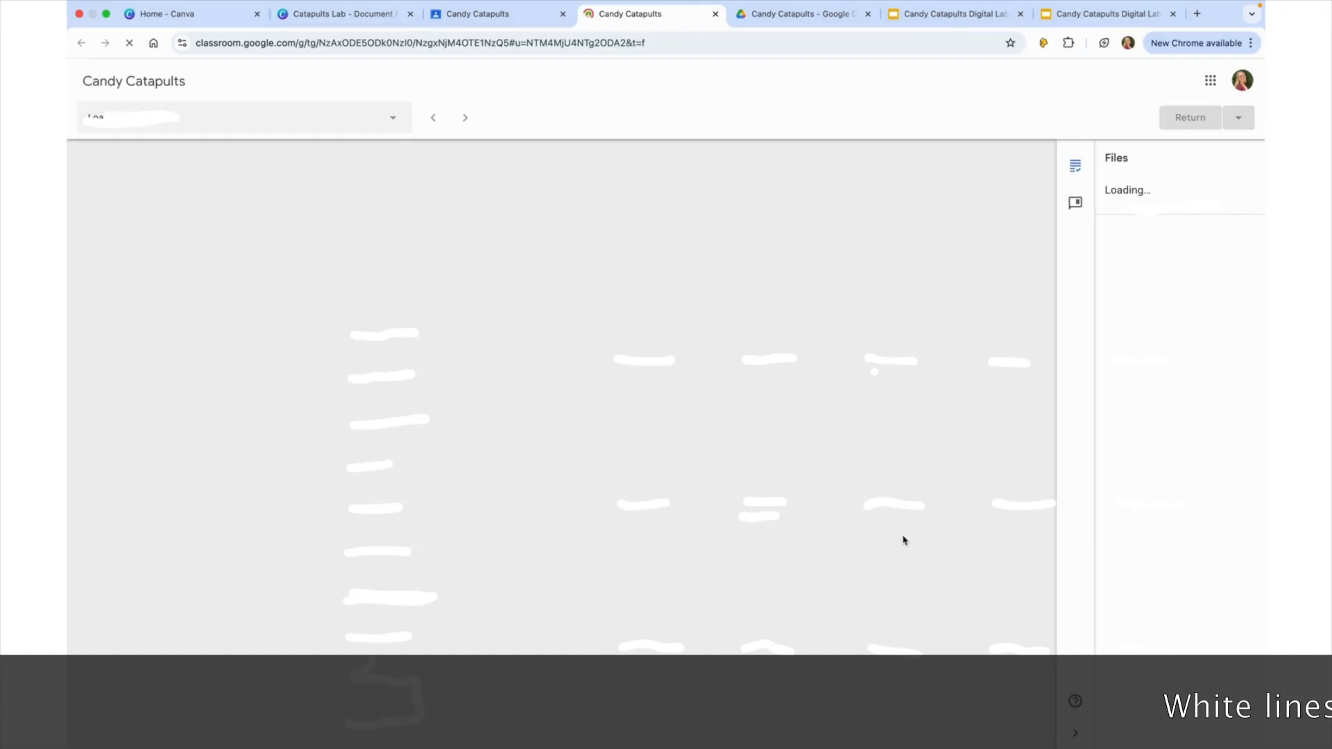